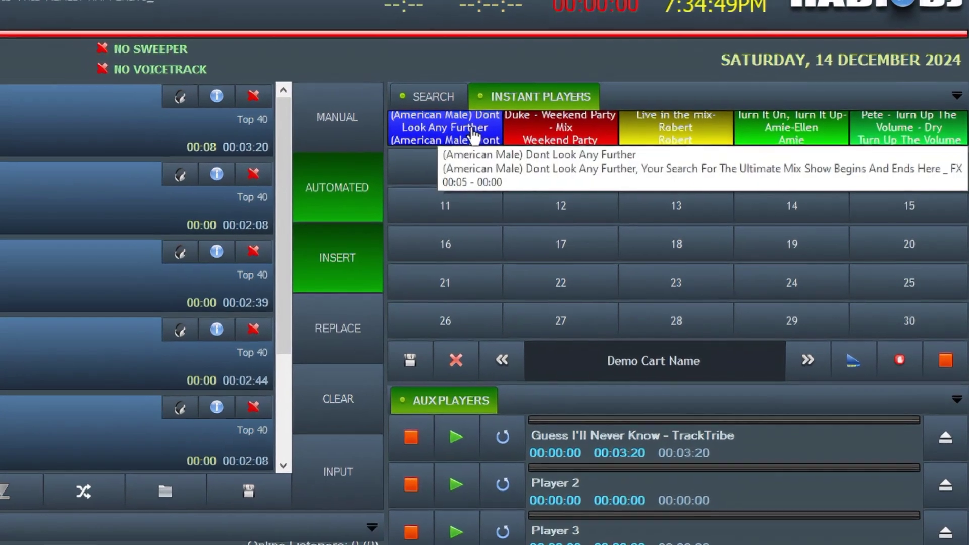
- Play the blue American Male 'Dont Look Any Further' jingle cart on air
click(473, 136)
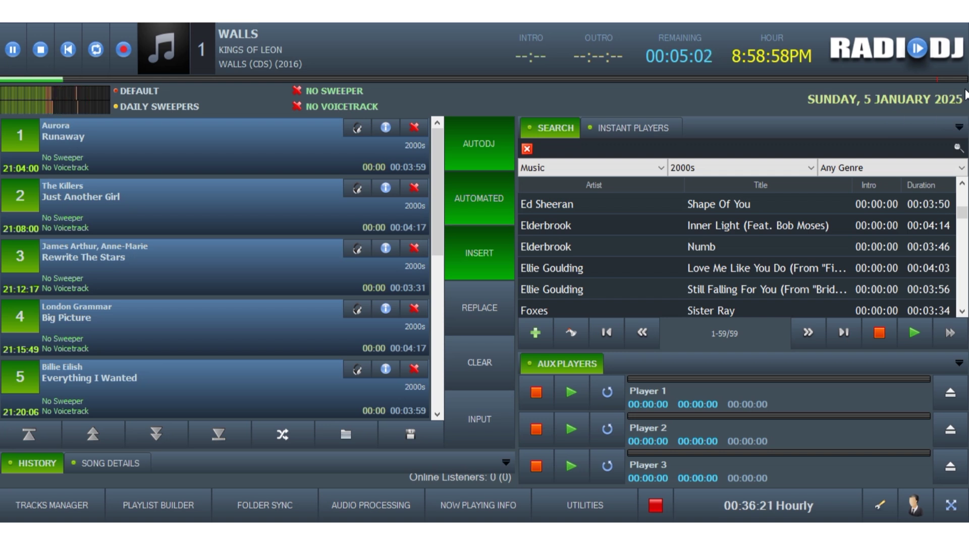
- Drag Ed Sheeran's Shape Of You from search into Aux Player 1, then return to the instant carts
click(624, 129)
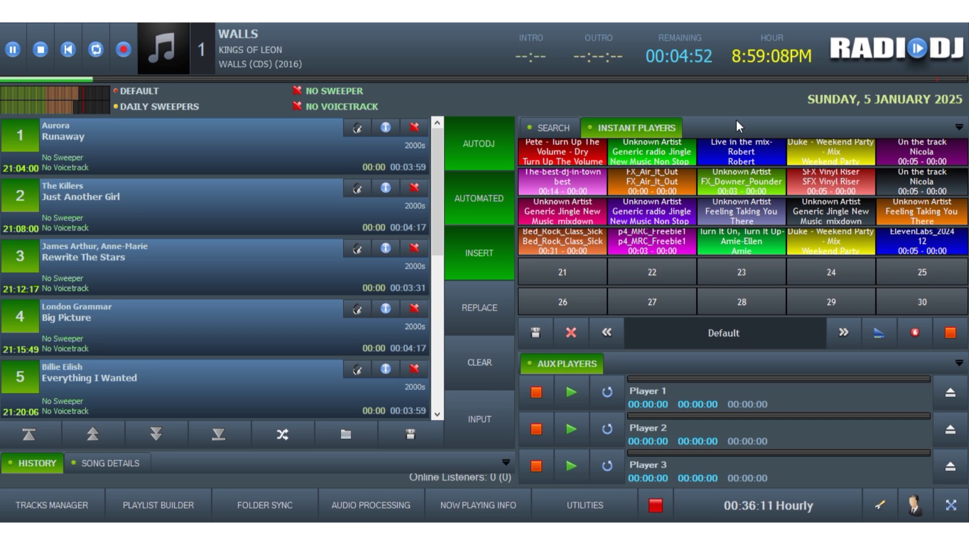
click(555, 127)
drag(545, 198, 704, 431)
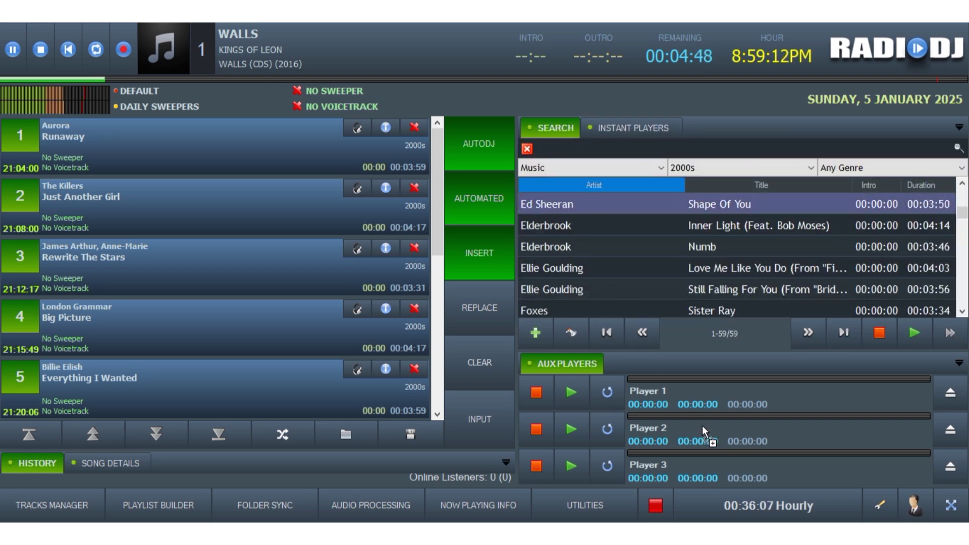
drag(692, 398, 690, 398)
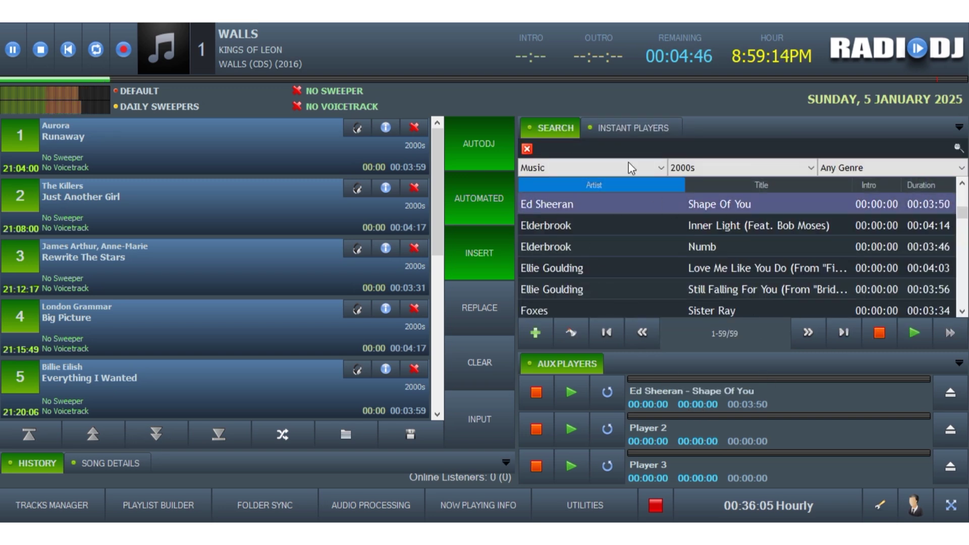
click(608, 131)
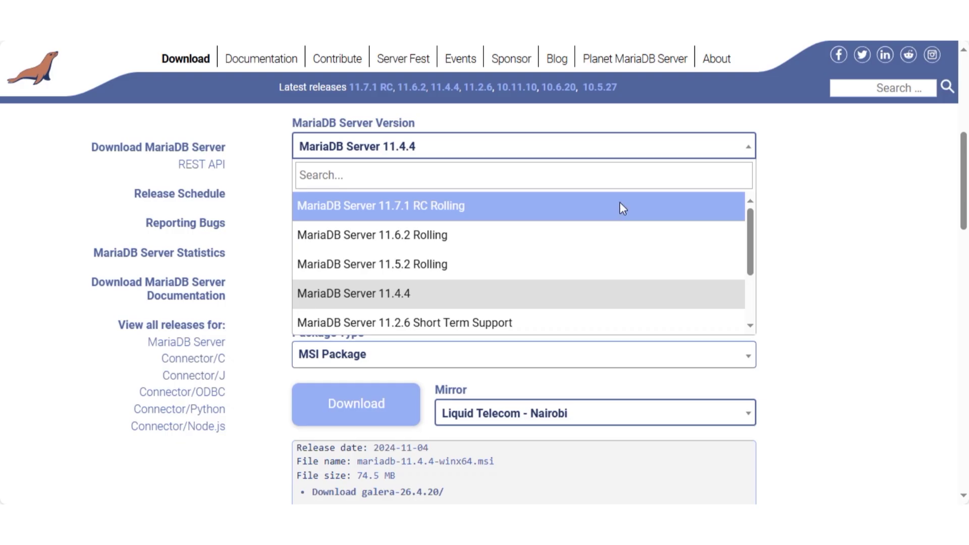
click(623, 208)
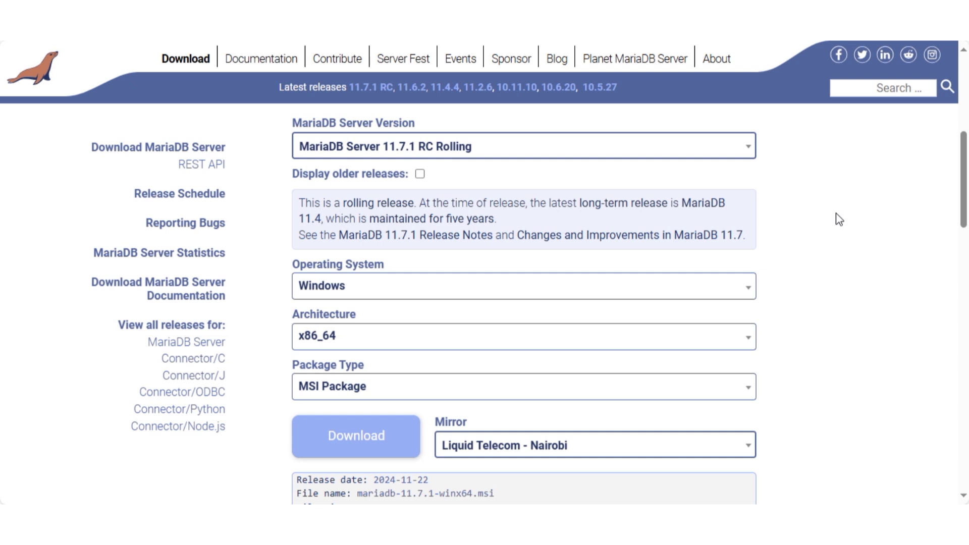
- Download the MariaDB Server 11.4.4 Windows x86_64 MSI package
click(751, 148)
click(395, 301)
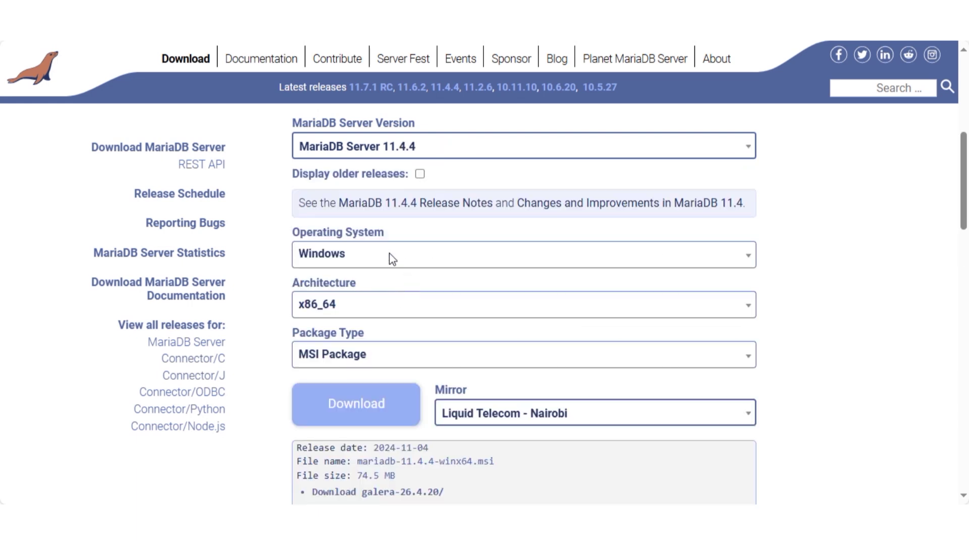
click(753, 256)
click(752, 260)
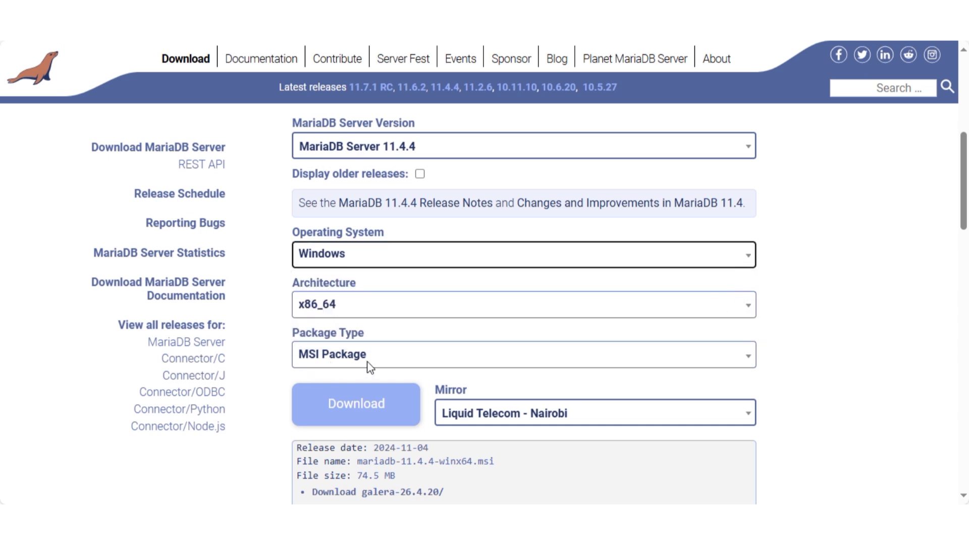
click(347, 410)
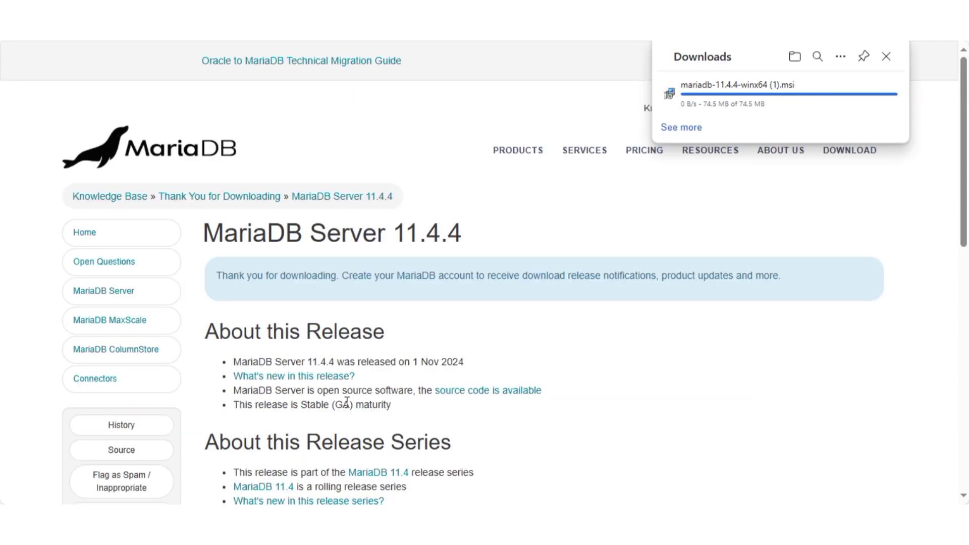
- Launch the MariaDB installer, accept the licence and keep the default features
click(696, 98)
click(562, 364)
click(388, 331)
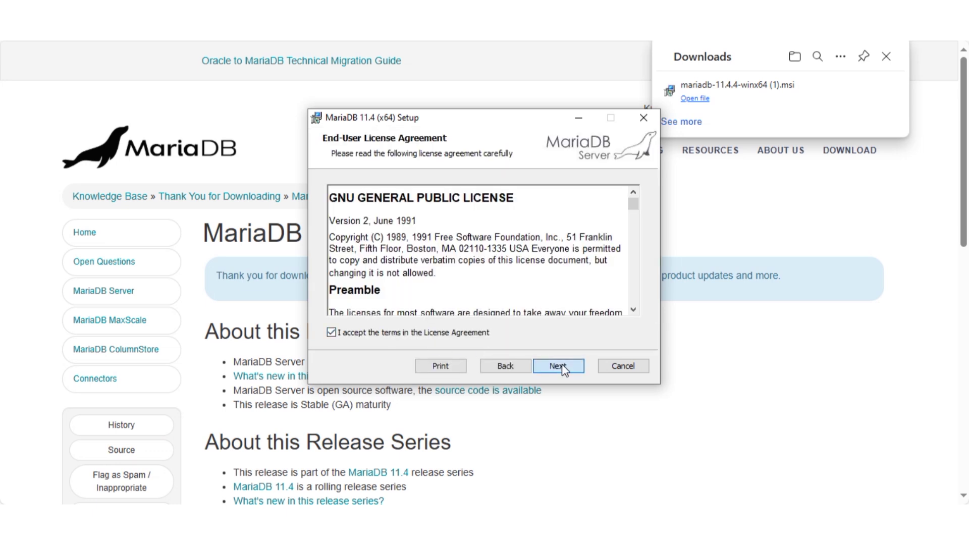
click(562, 364)
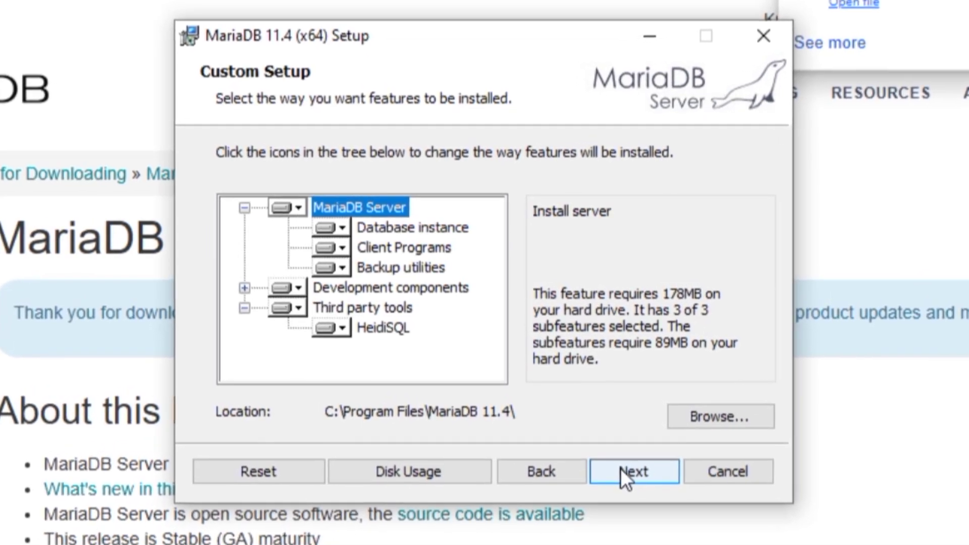
click(621, 471)
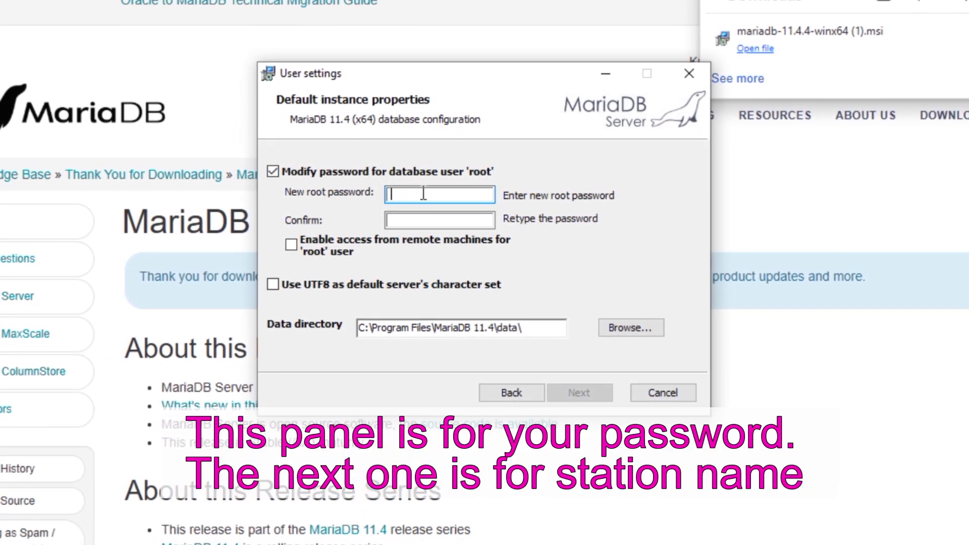
- Enter and confirm the root password, make UTF8 the default character set, keep the default data directory
text(root)
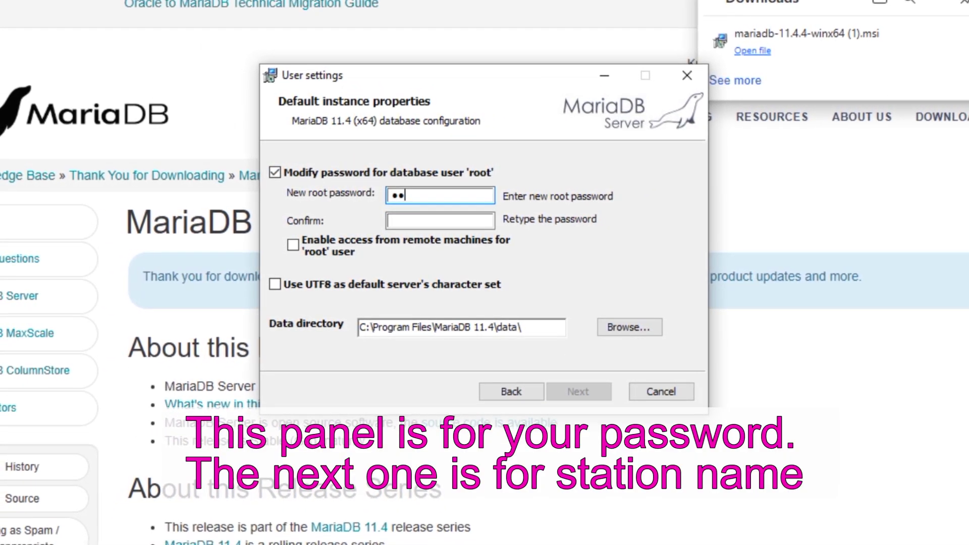
click(424, 220)
text(root)
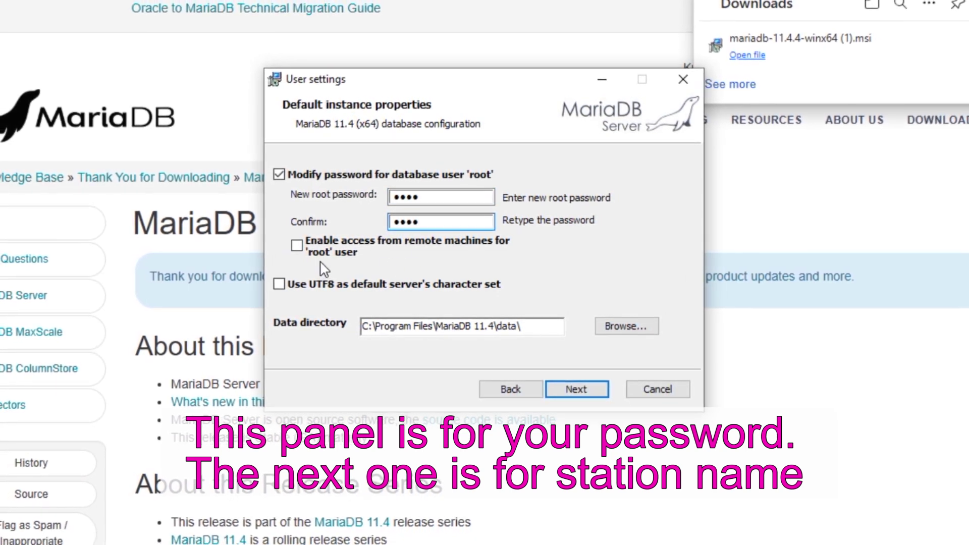
click(279, 284)
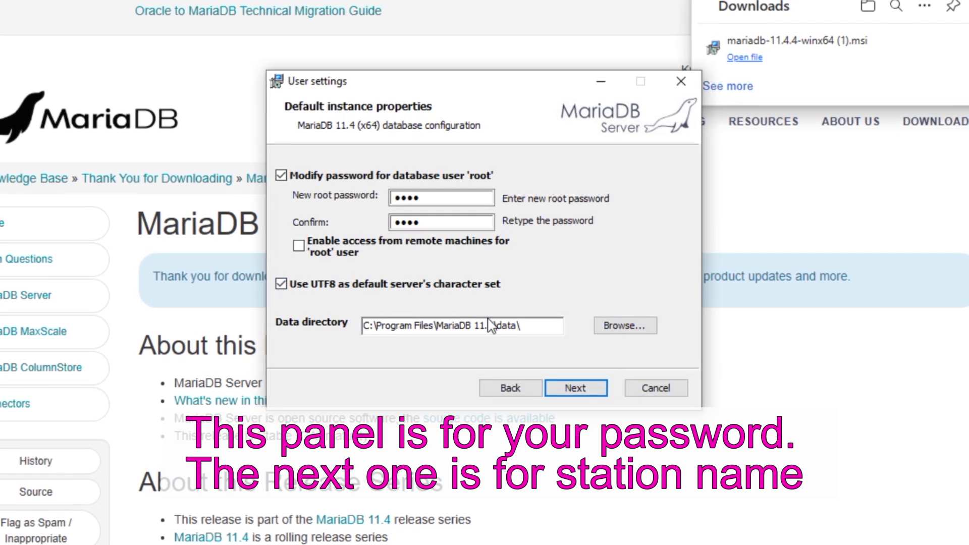
click(617, 329)
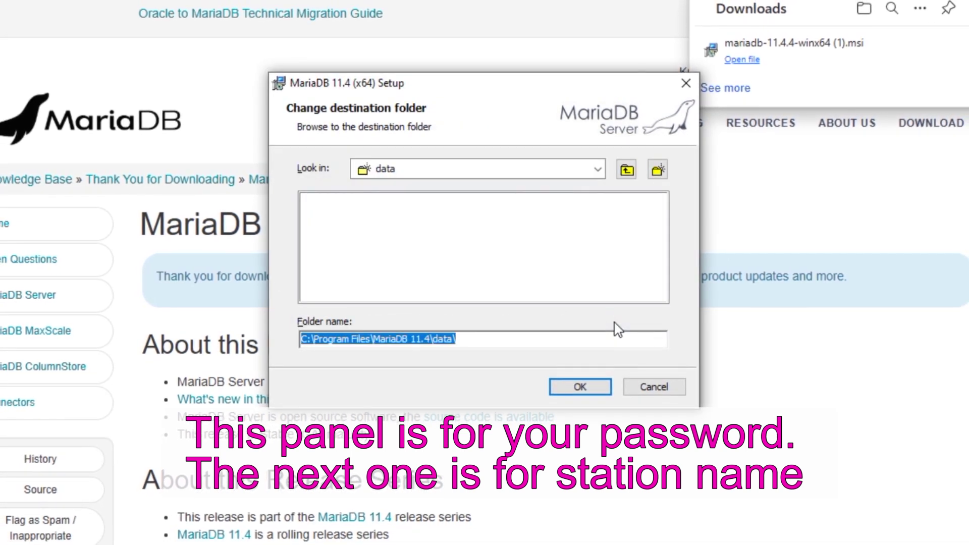
click(646, 387)
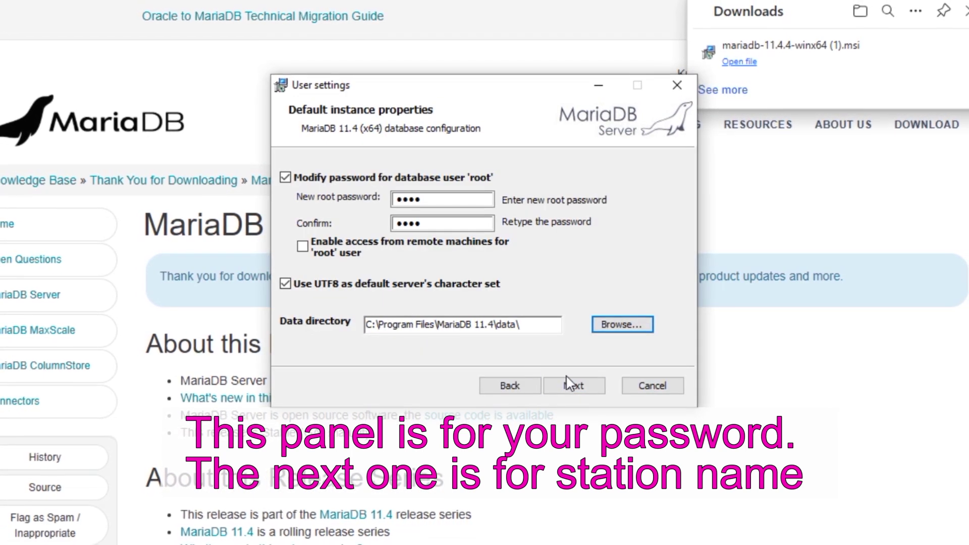
click(575, 388)
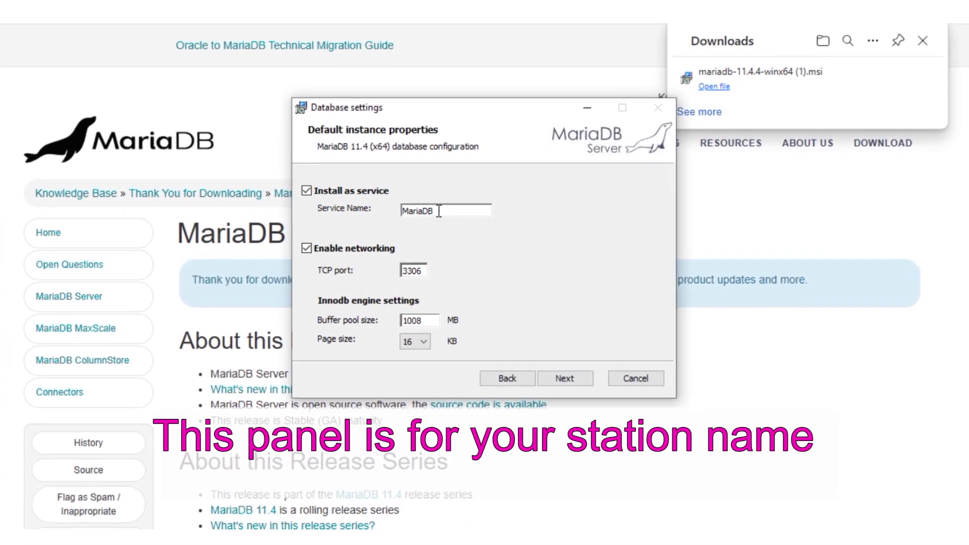
- Rename the MariaDB service to RadioDJ1 and start installing MariaDB 11.4
double_click(431, 210)
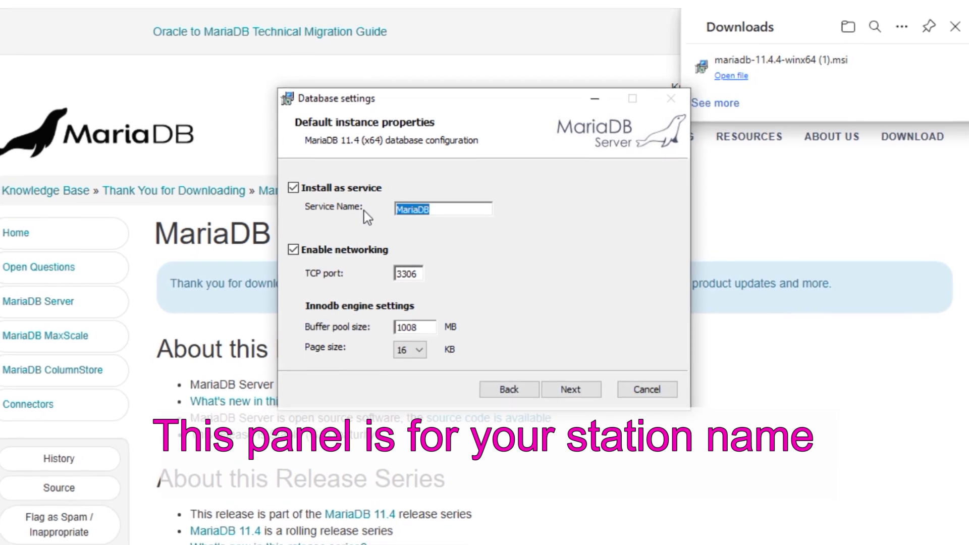
text(Radu)
key(BackSpace)
text(ioDJ1)
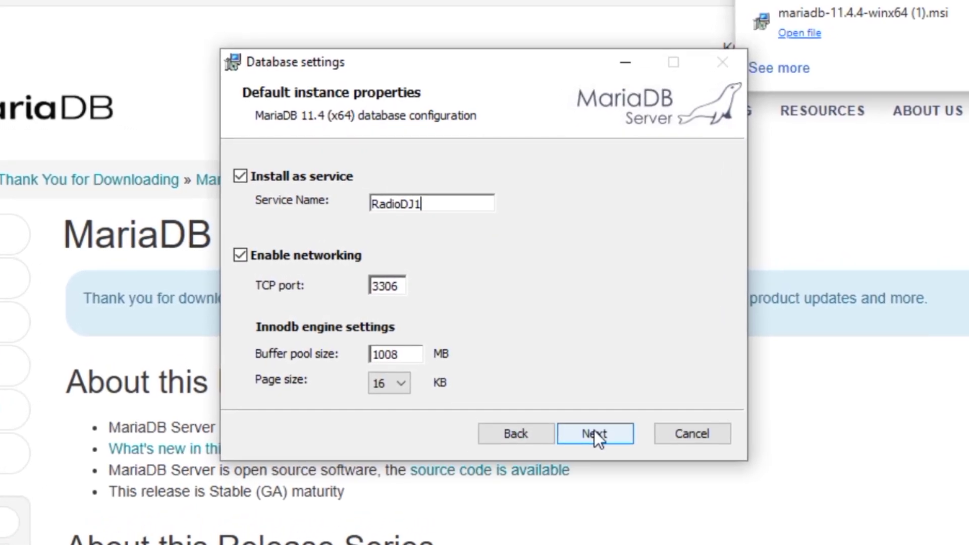
click(593, 430)
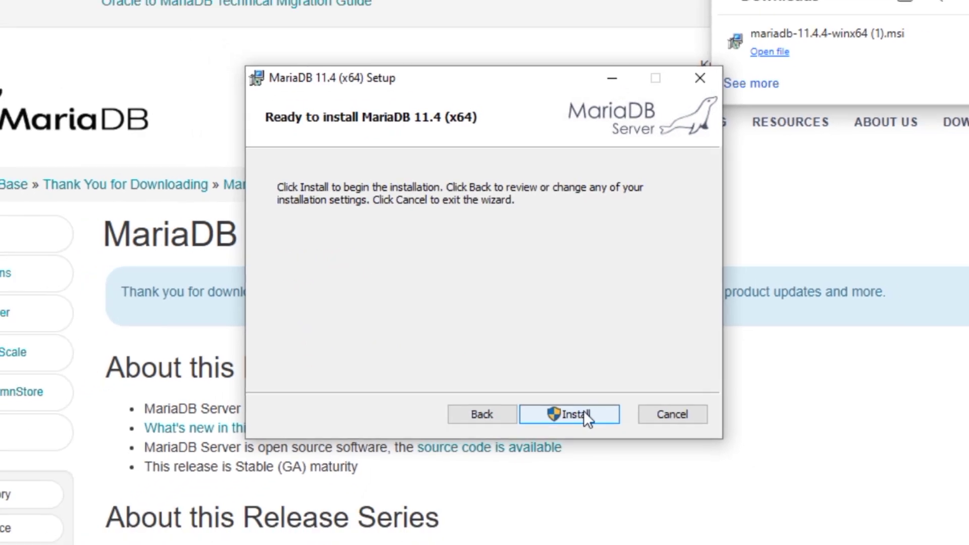
click(599, 439)
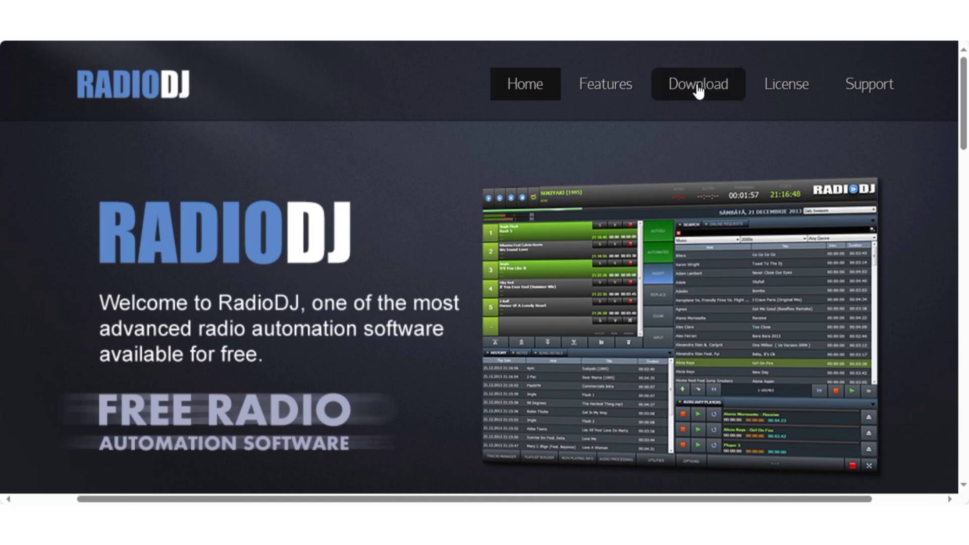
- Download RadioDJ v2.0.4.5 (SetupRadioDJ2045Free.zip) and launch its installer from the archive
click(698, 89)
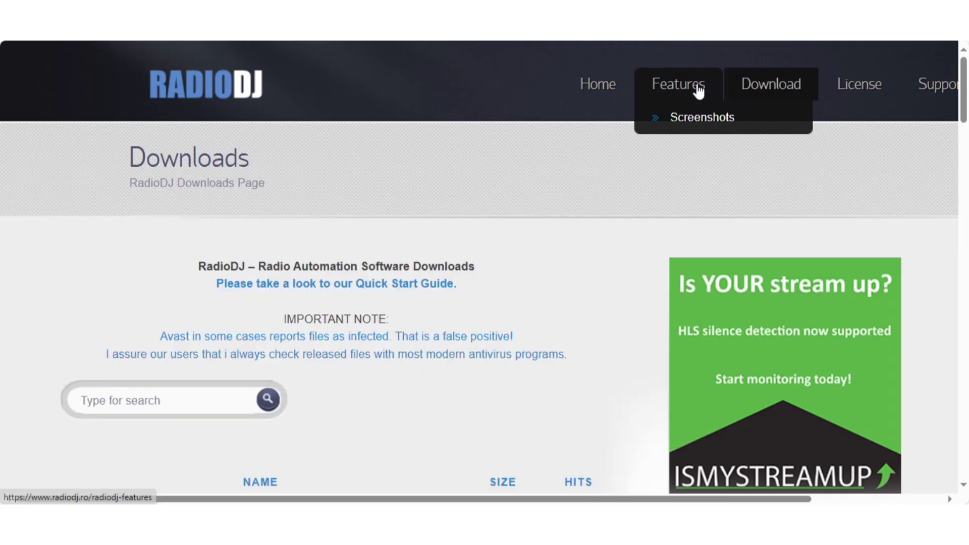
scroll(603, 258, down, 7)
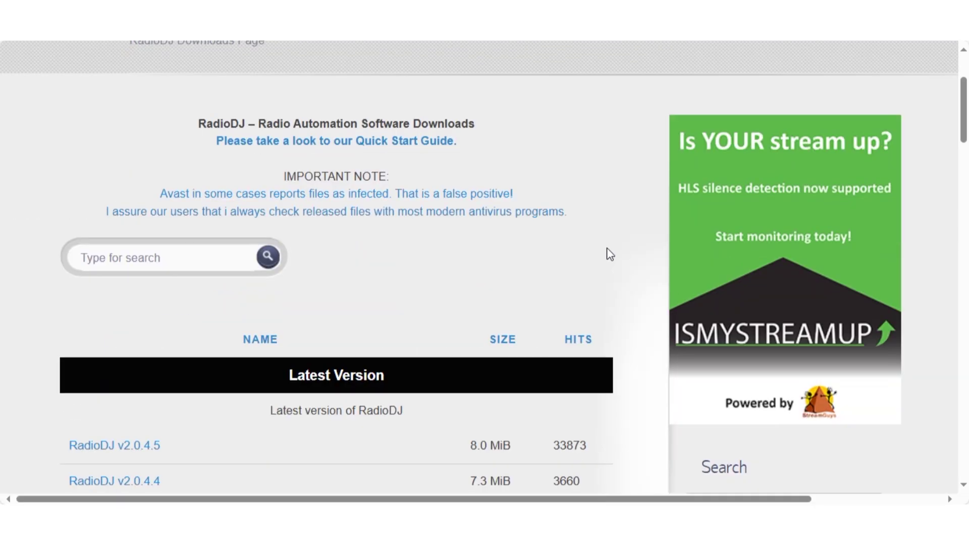
click(121, 234)
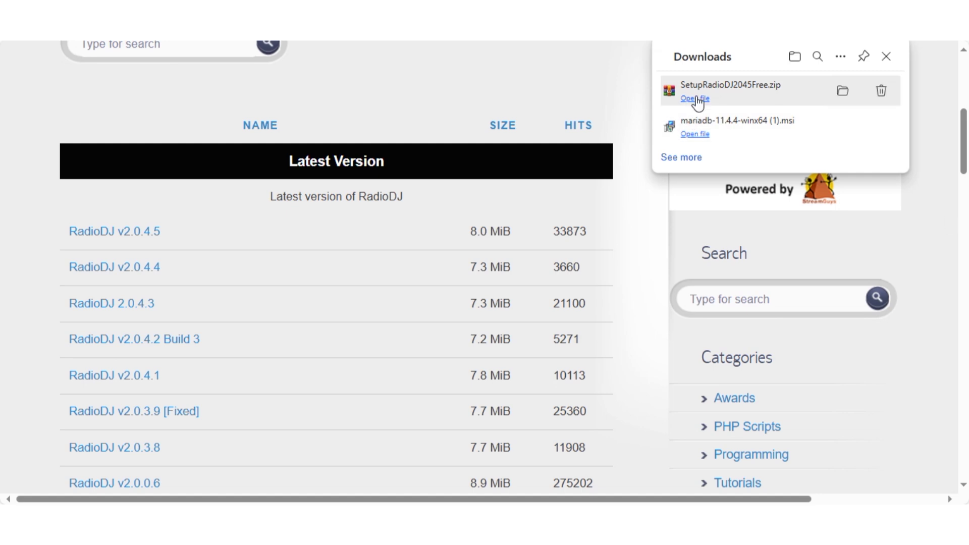
click(694, 99)
double_click(74, 146)
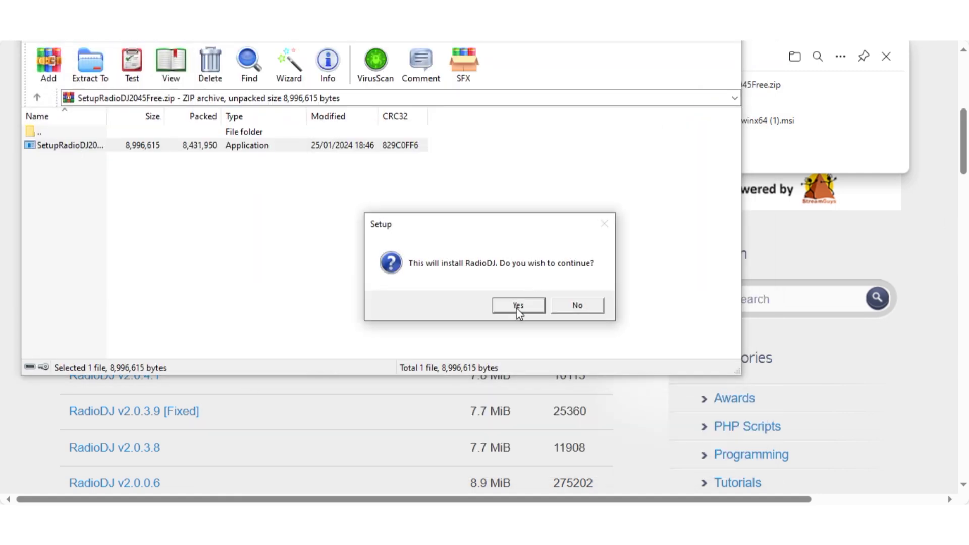
- Accept the licence, install RadioDJ into C:\RadioDJv2 and finish setup
click(518, 305)
click(412, 322)
click(566, 368)
click(566, 370)
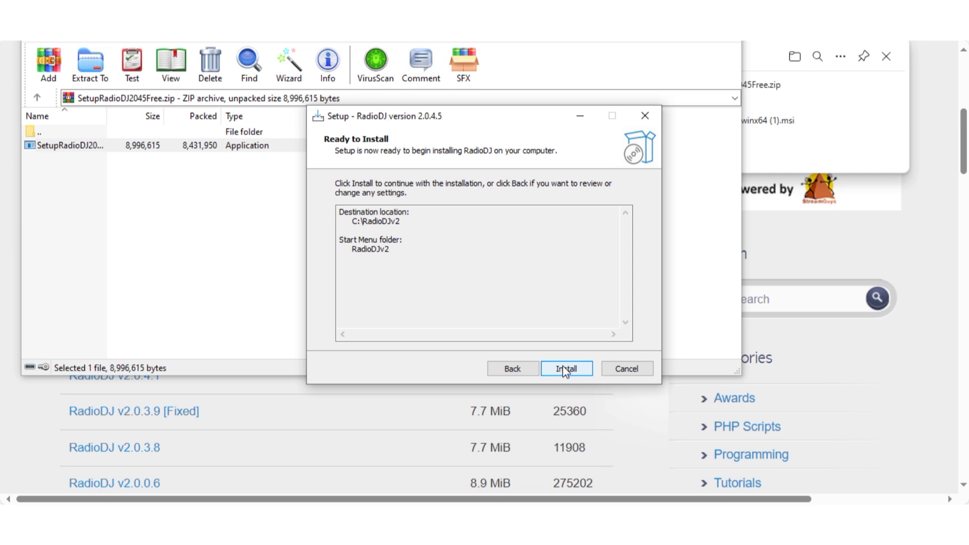
click(566, 370)
click(566, 368)
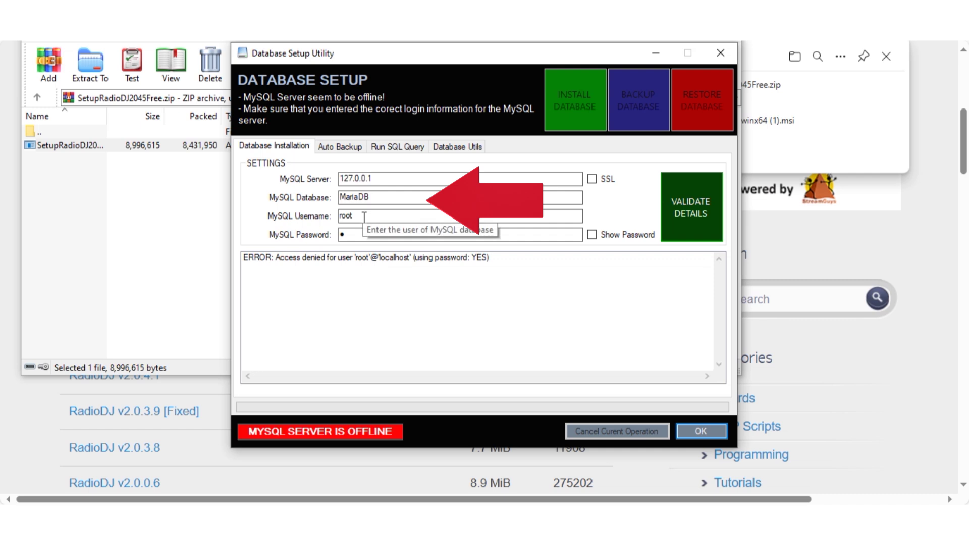
- Change the database name to RadioDJ1, enter the server password and validate the connection
drag(364, 216, 339, 218)
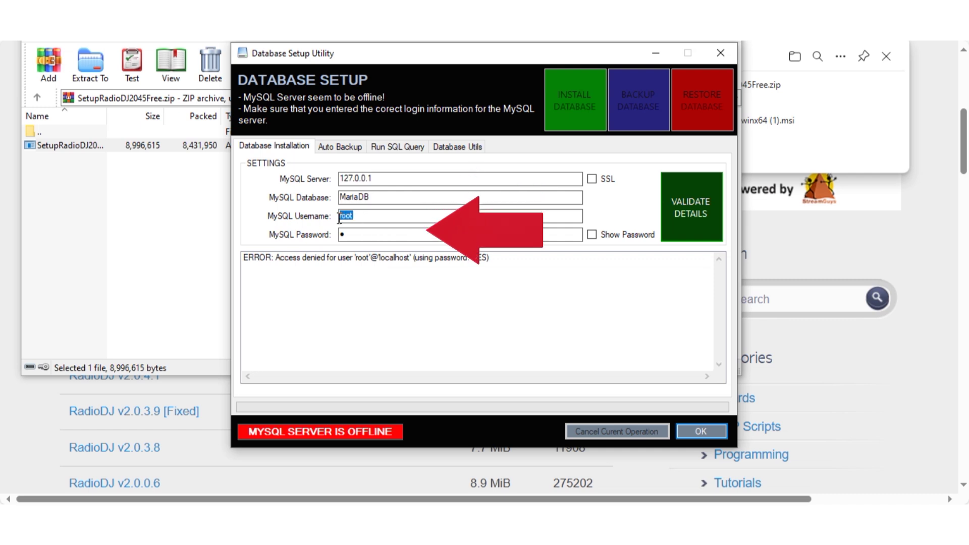
drag(370, 198, 360, 196)
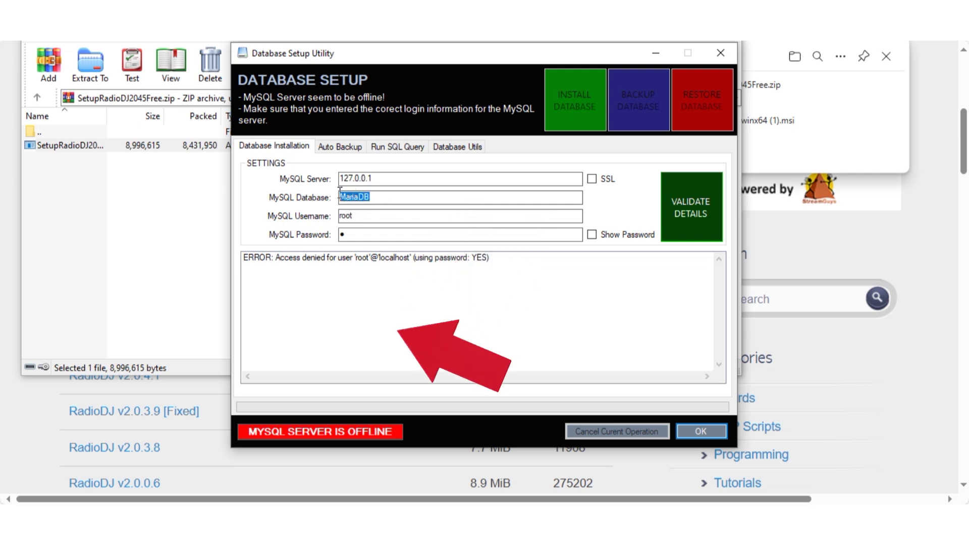
text(Ra)
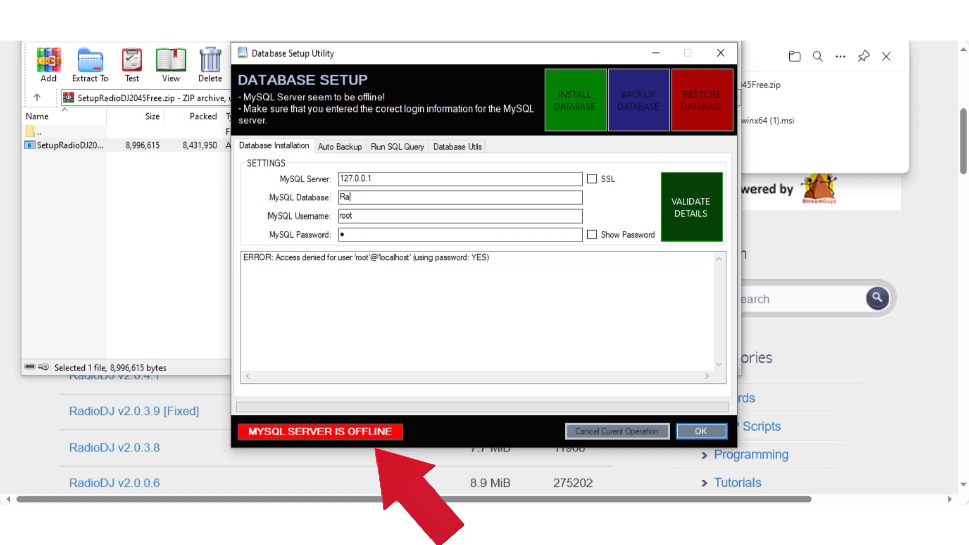
text(dioDJ1)
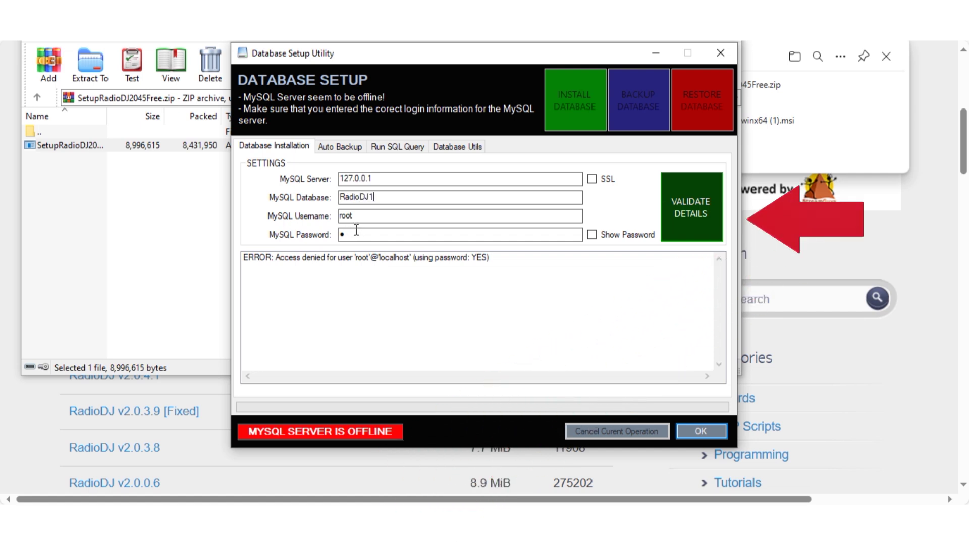
click(341, 234)
click(689, 213)
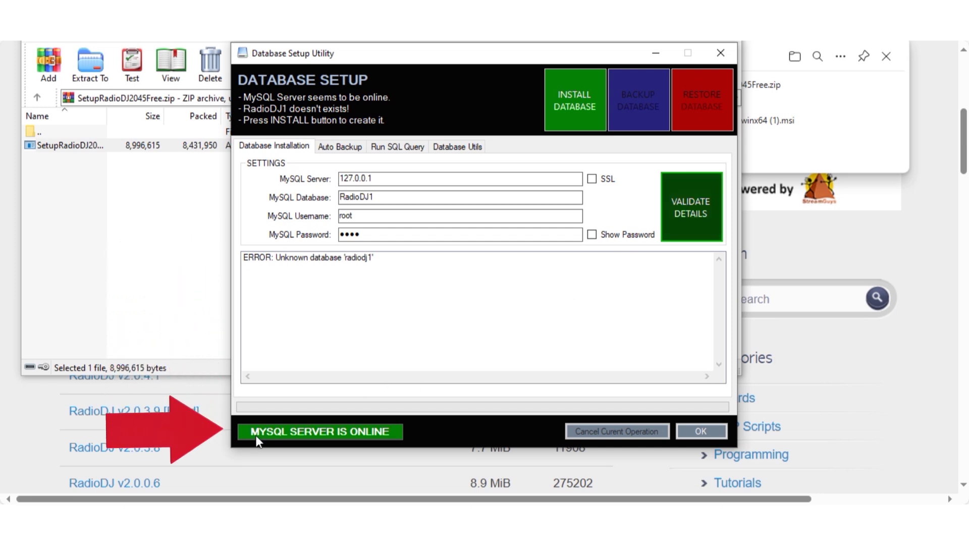
- Install the RadioDJ1 database and confirm the prompt
click(574, 99)
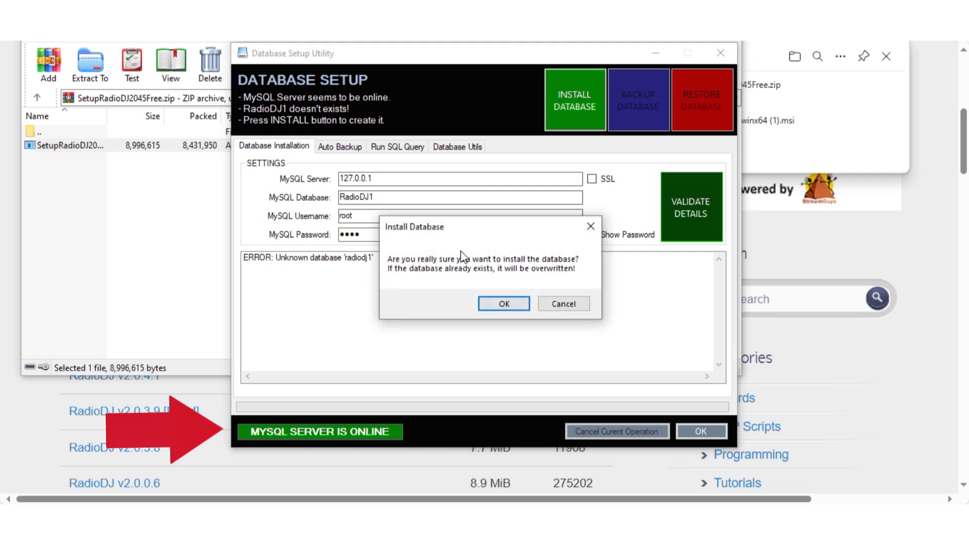
click(504, 303)
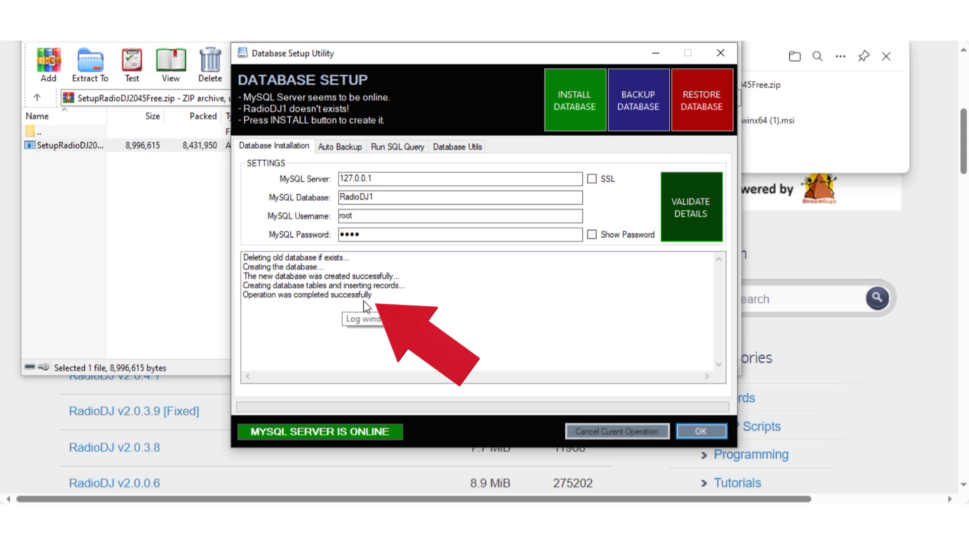
- Close the setup utility, launch RadioDJ from Start search and log in with the admin account
click(700, 433)
key(super)
text(rad)
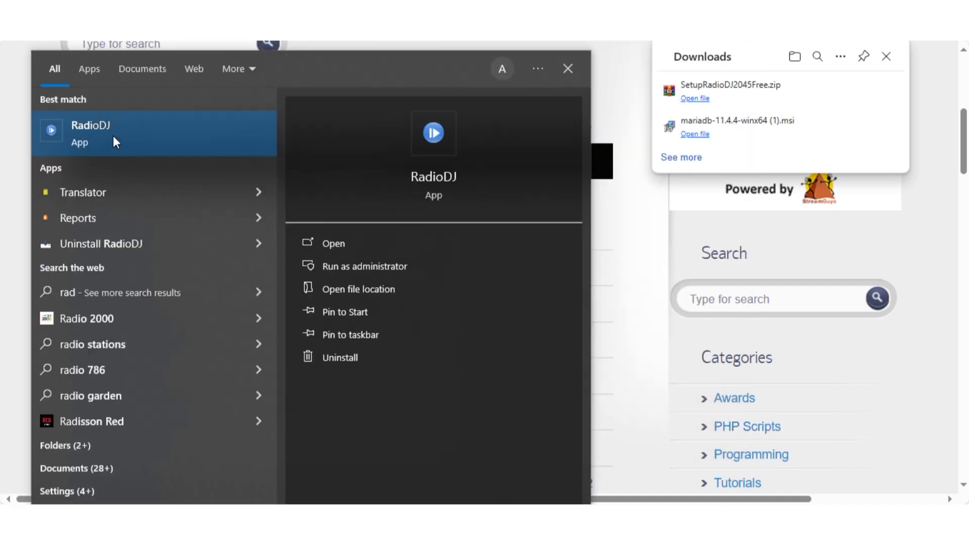
click(113, 135)
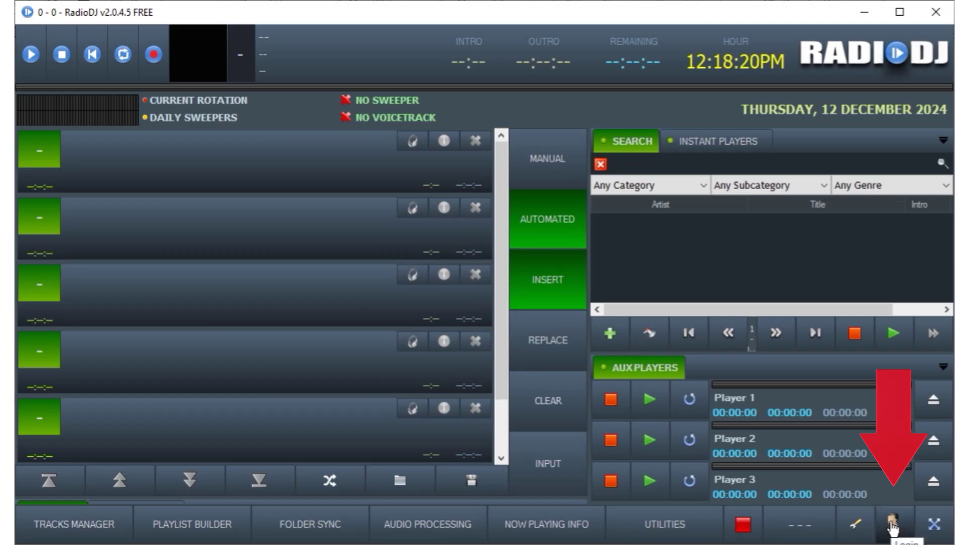
click(893, 527)
text(ad)
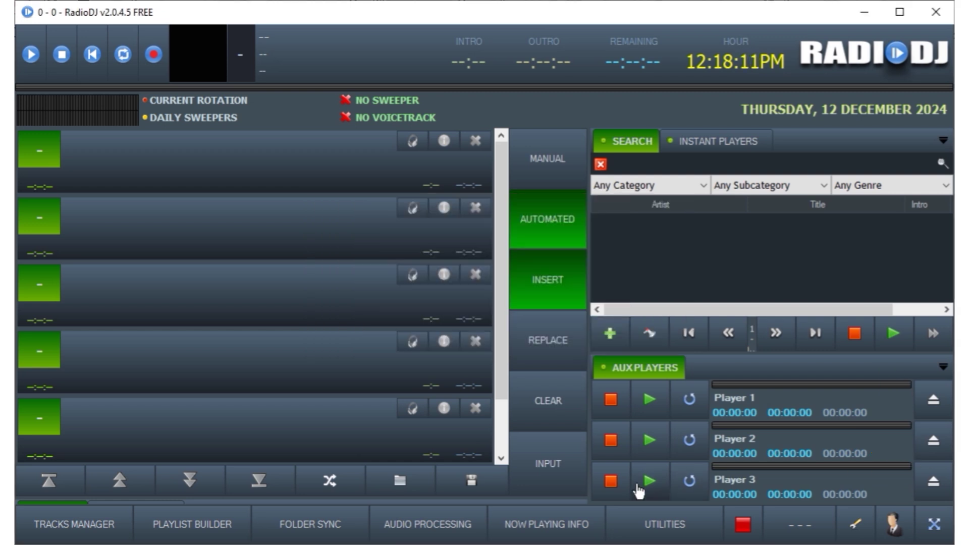
- Try Tracks Manager, dismiss the no-access warning, close Audio Processing unsaved, then reopen Tracks Manager
click(75, 529)
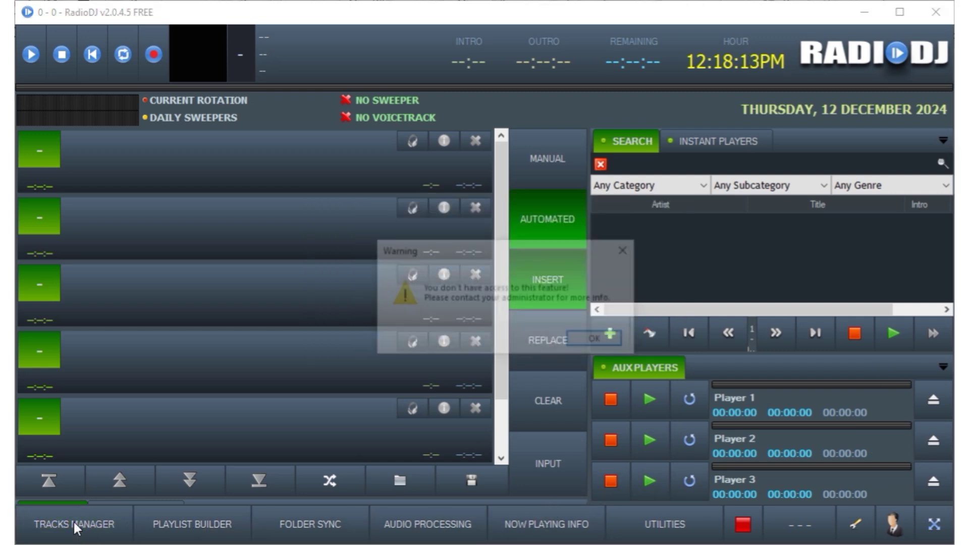
click(573, 339)
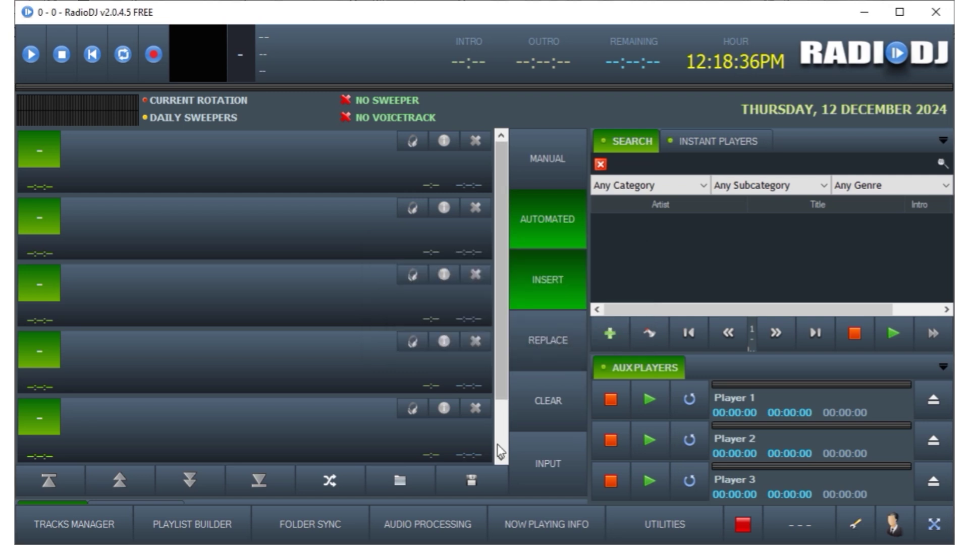
click(407, 531)
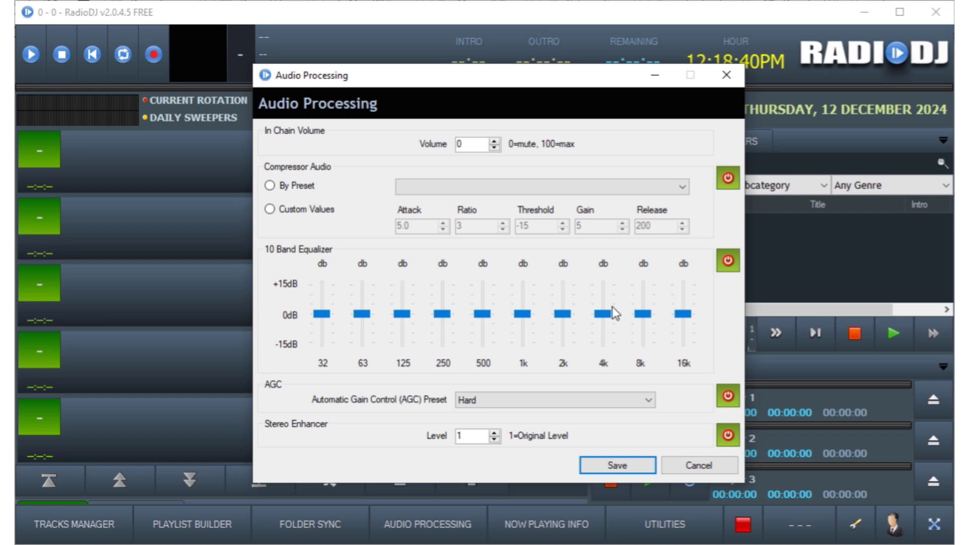
click(698, 466)
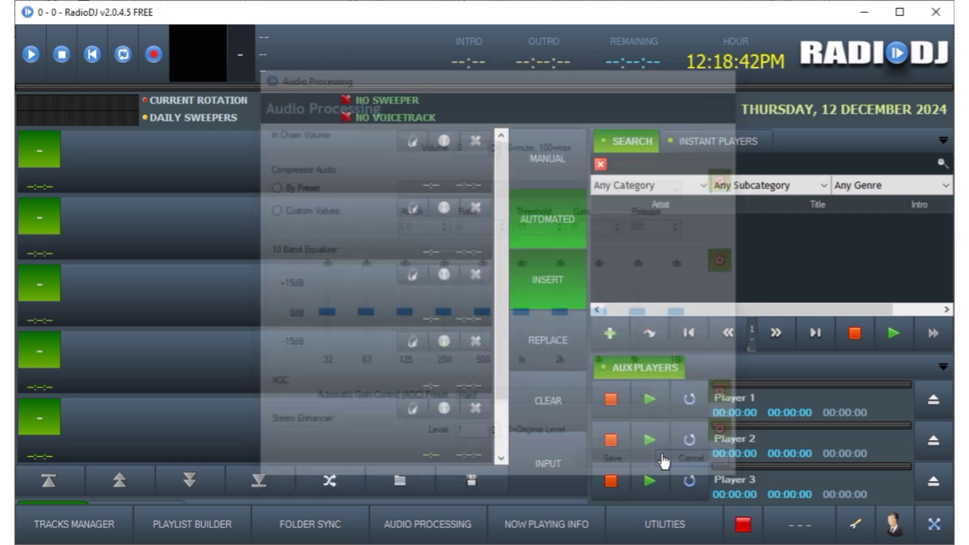
click(81, 522)
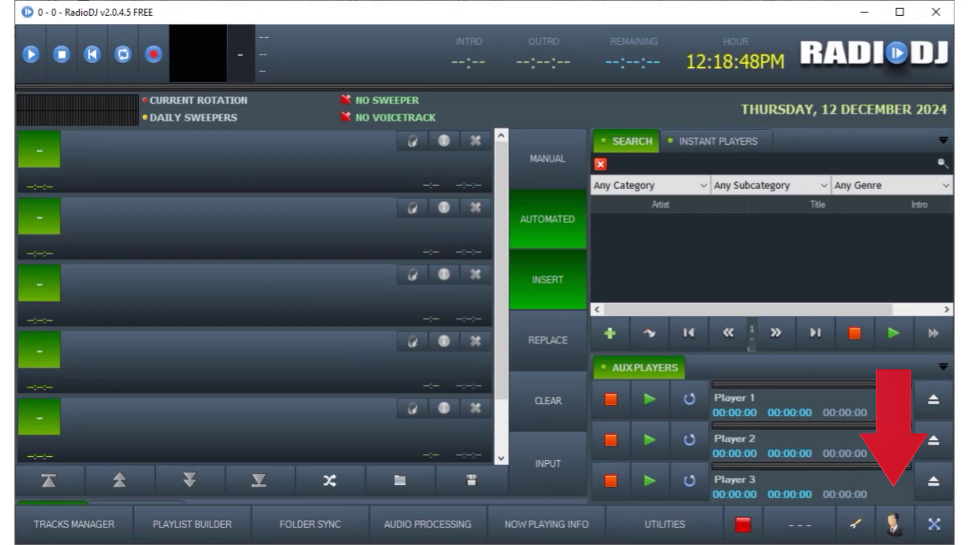
click(894, 523)
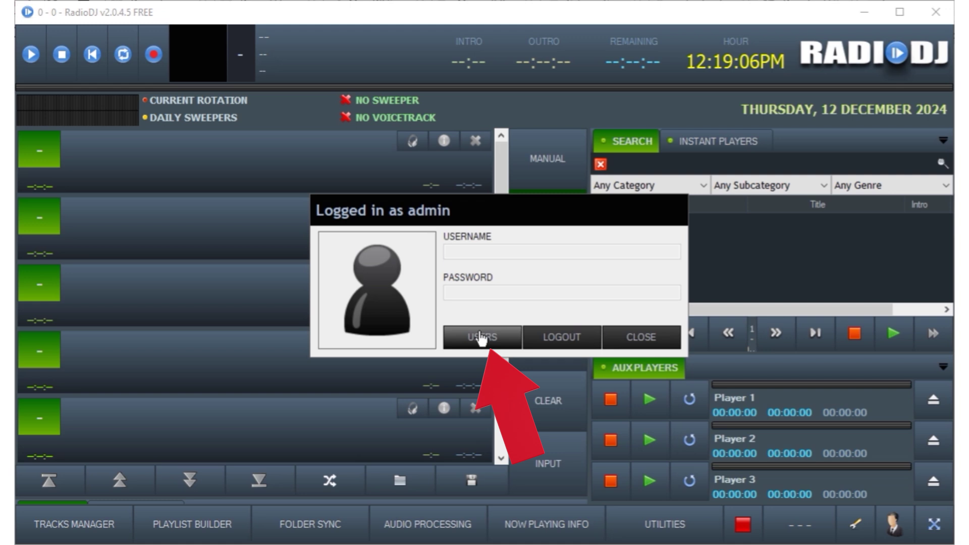
click(481, 337)
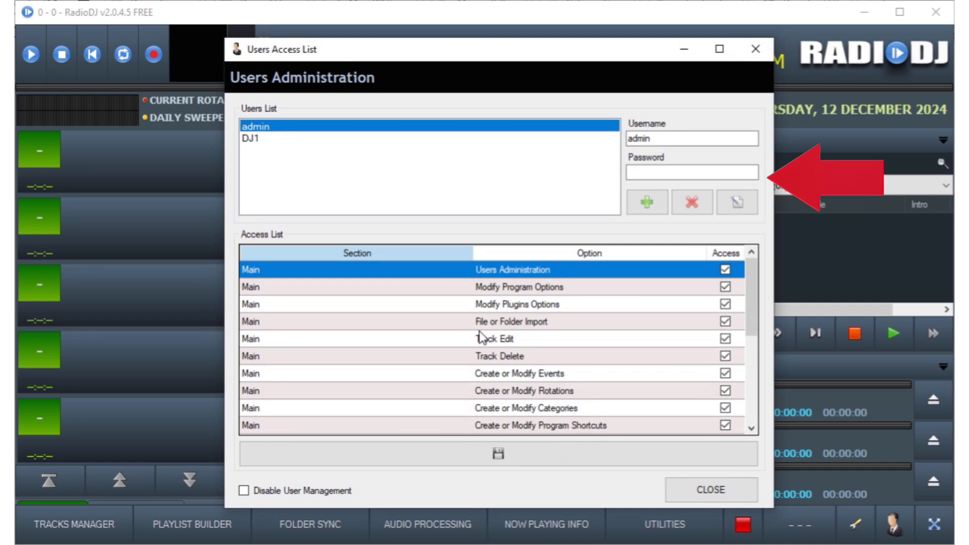
click(249, 139)
click(657, 172)
text(54321)
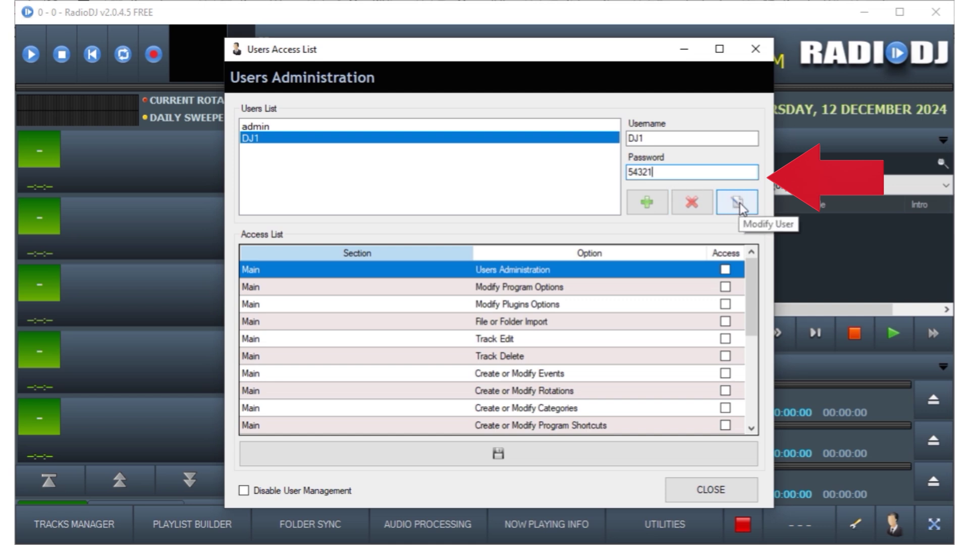
click(738, 207)
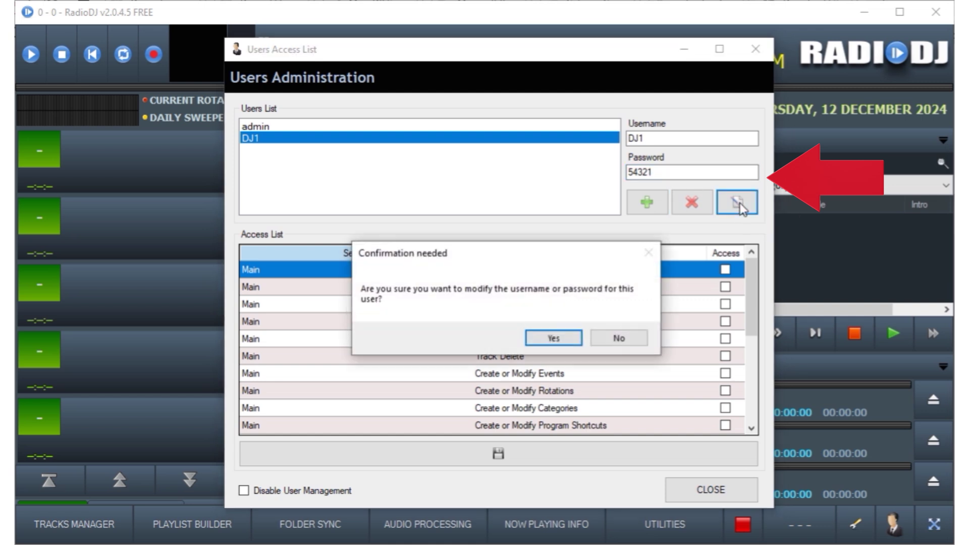
click(553, 338)
click(535, 339)
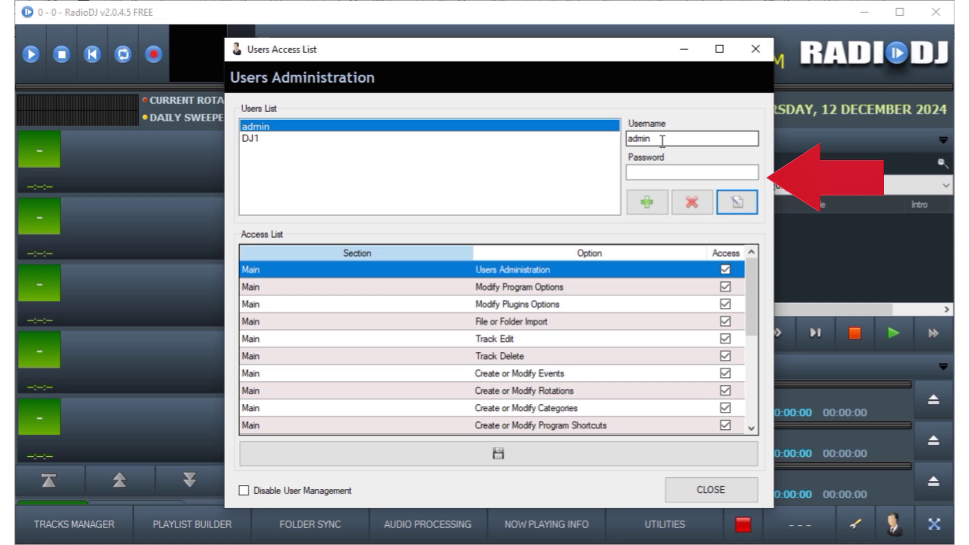
- Apply a new admin password, confirm it, and close Users Administration
click(659, 170)
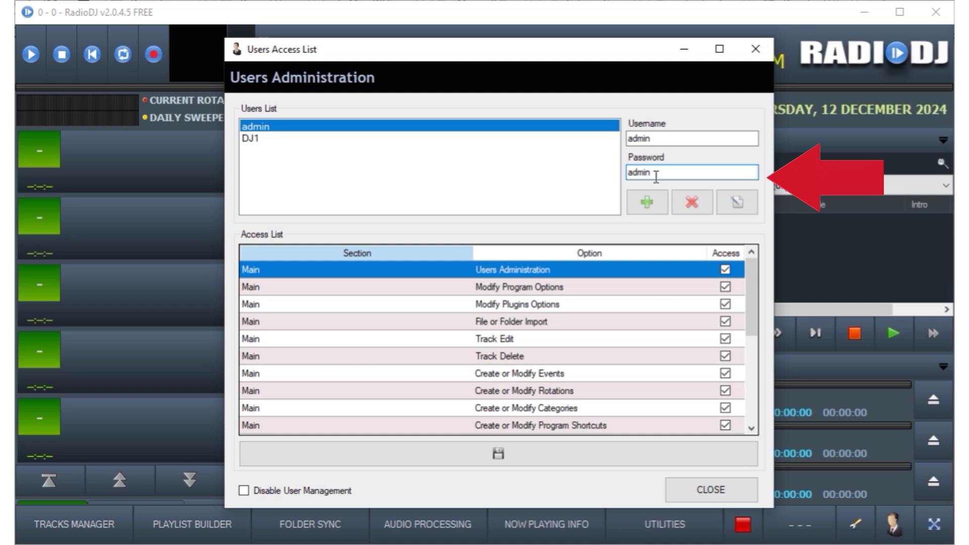
click(736, 202)
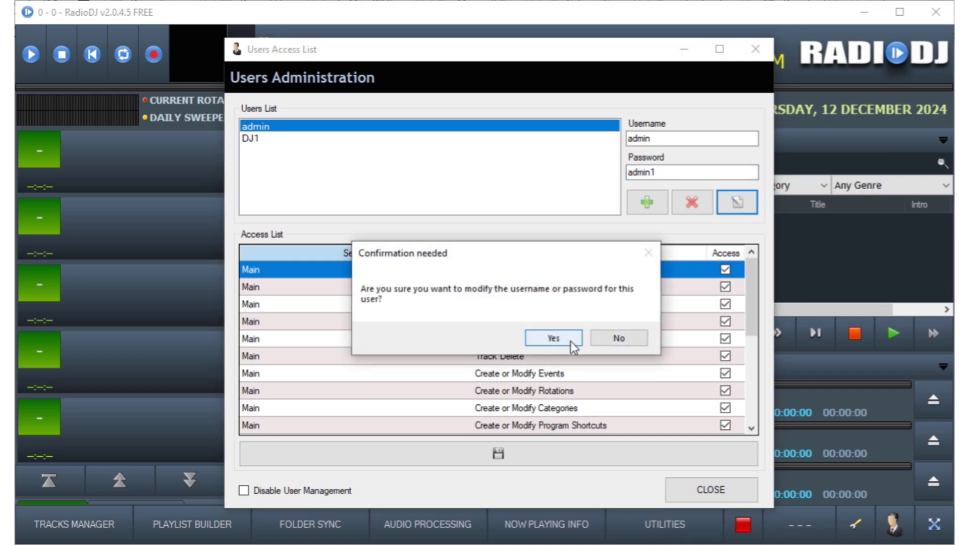
click(570, 341)
click(522, 342)
click(700, 481)
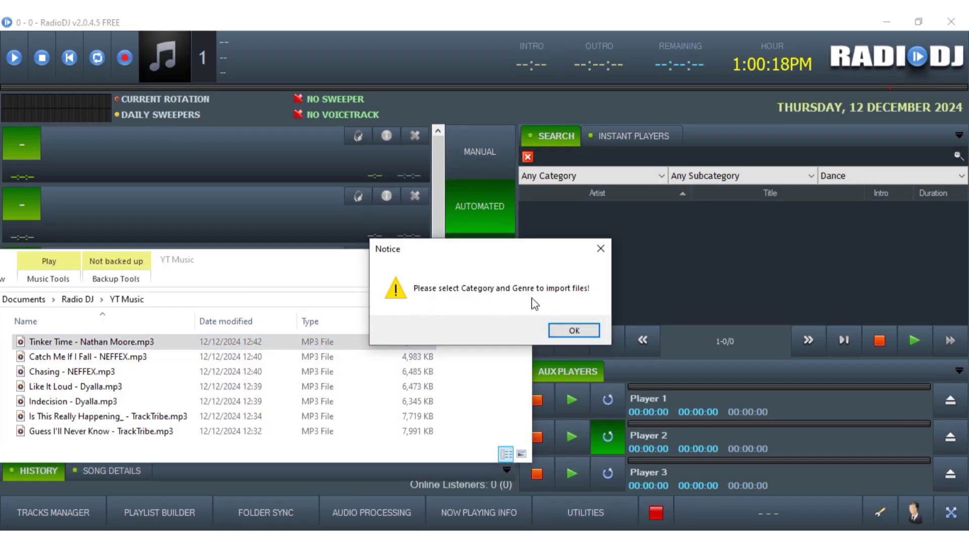
- Set the import category to Music, subcategory to Top 40 and genre to Dance
key(Return)
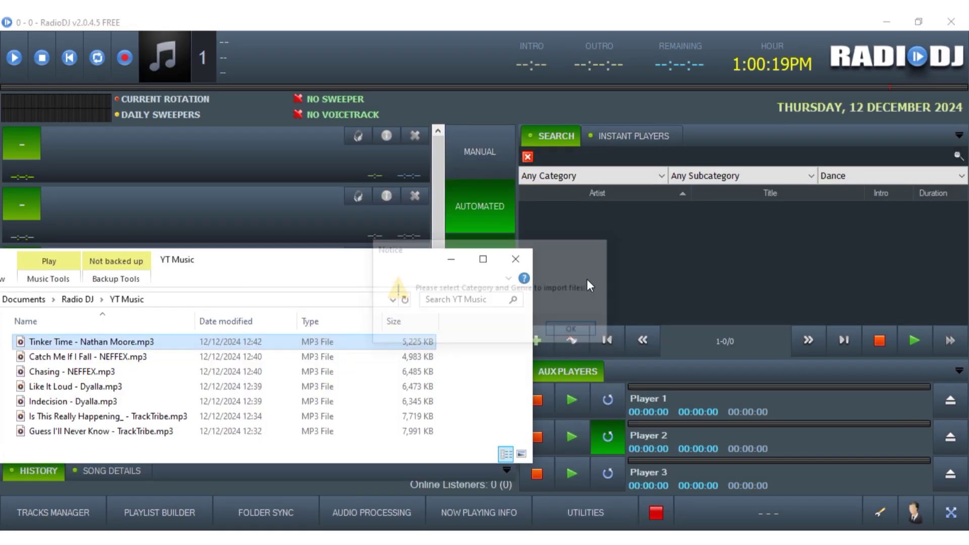
click(591, 174)
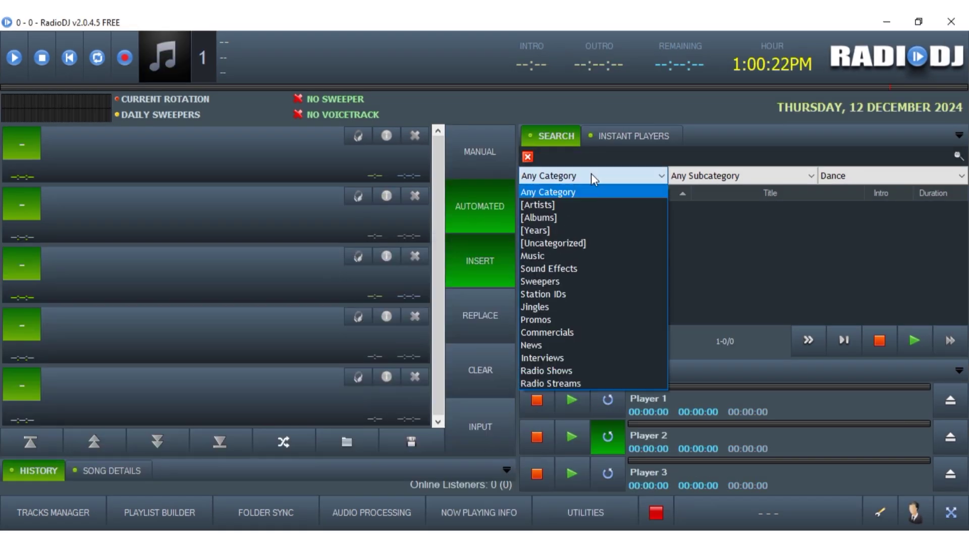
click(552, 253)
click(712, 176)
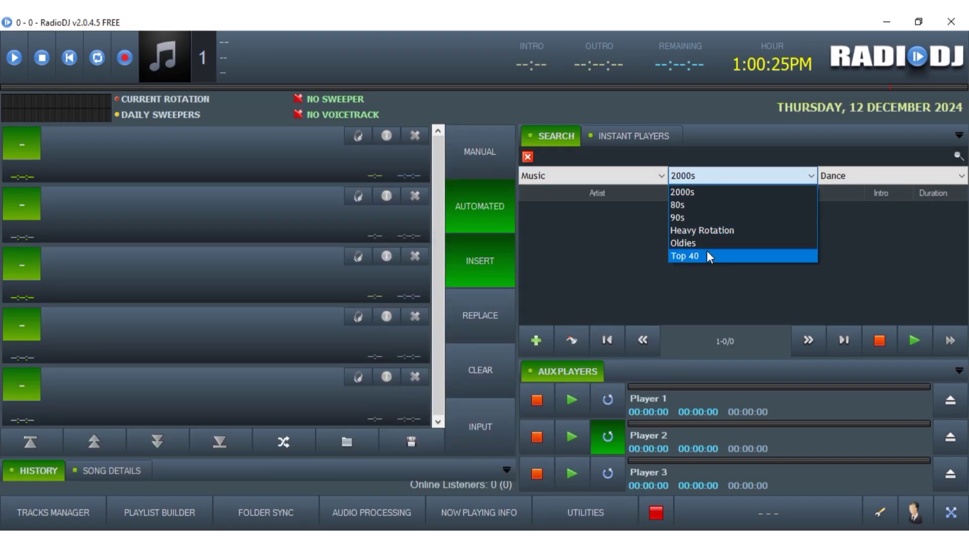
click(702, 253)
click(855, 174)
scroll(861, 289, down, 4)
scroll(861, 290, down, 10)
click(835, 307)
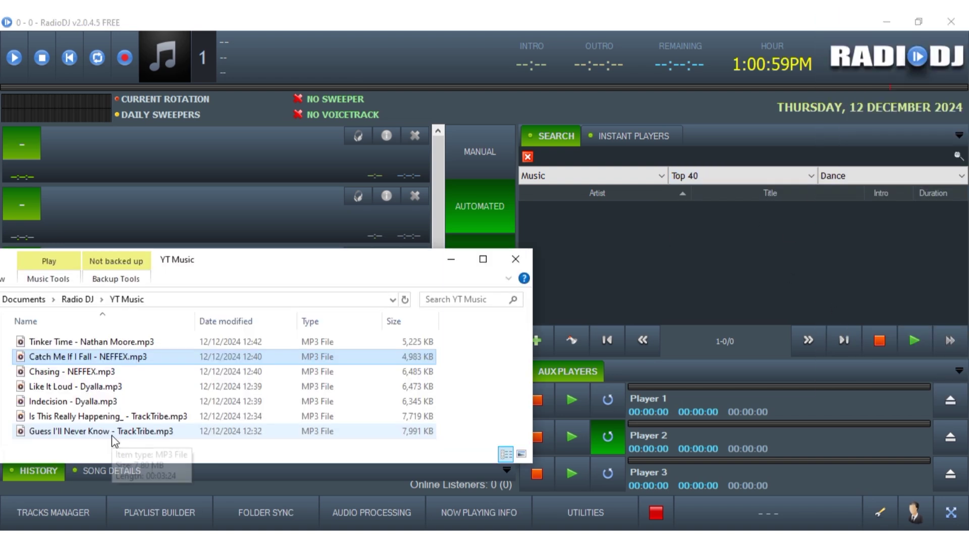
- Drag the six selected YT Music MP3s into RadioDJ's track list
shift+click(113, 435)
drag(671, 244, 668, 253)
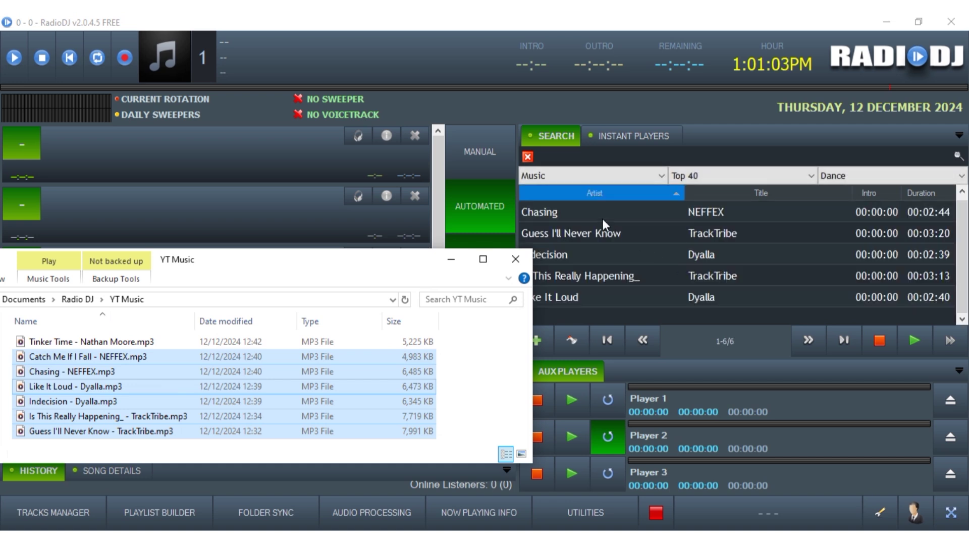
click(564, 211)
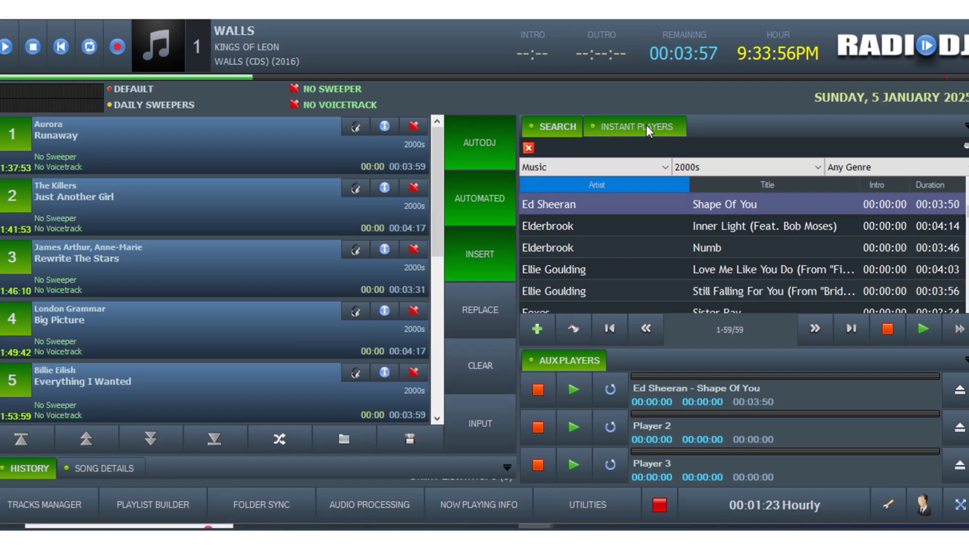
- Load the p4_MRC_Freebie1 jingle into empty instant player 22
click(646, 125)
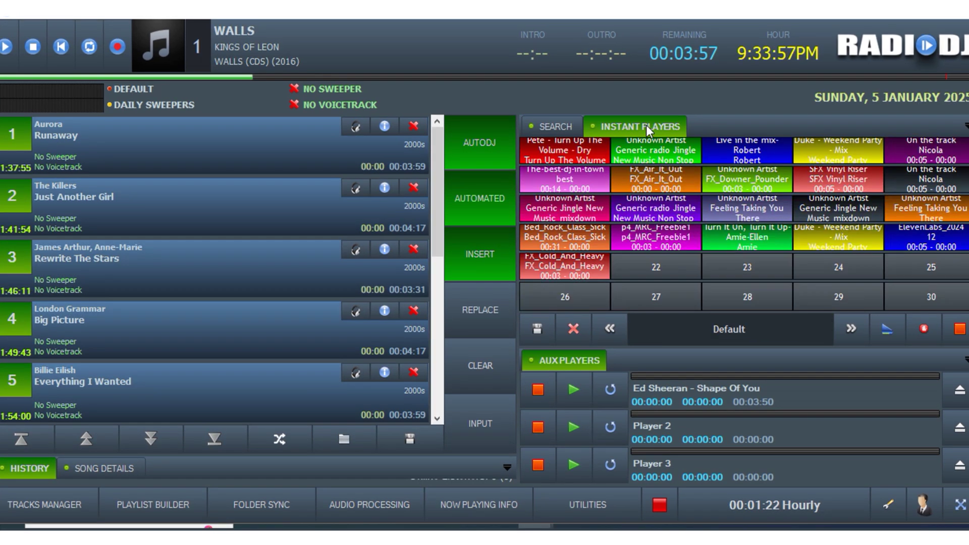
click(638, 266)
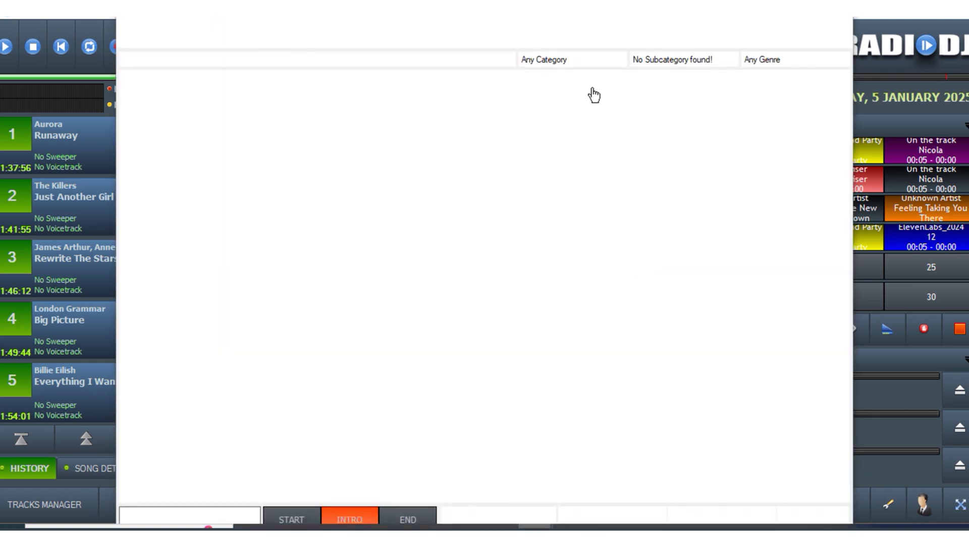
click(574, 60)
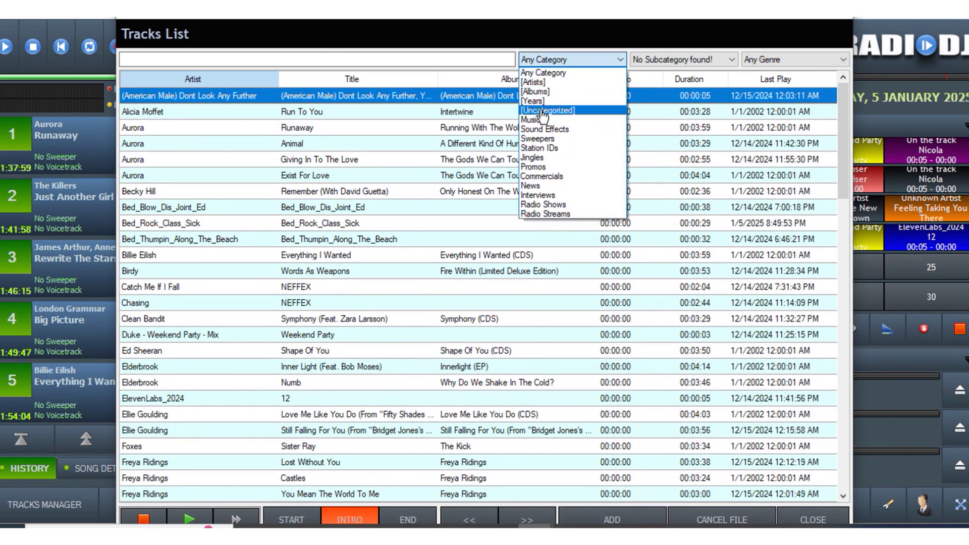
click(541, 159)
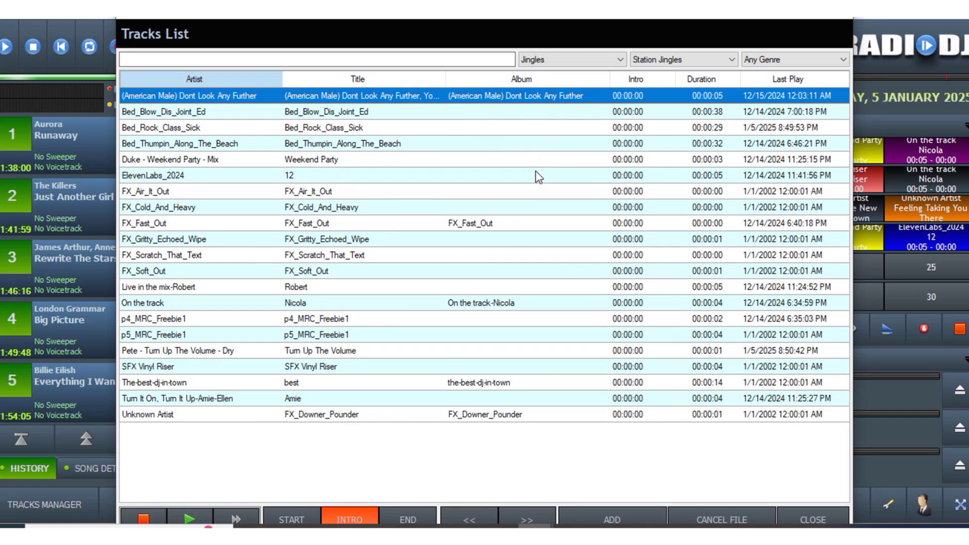
double_click(173, 319)
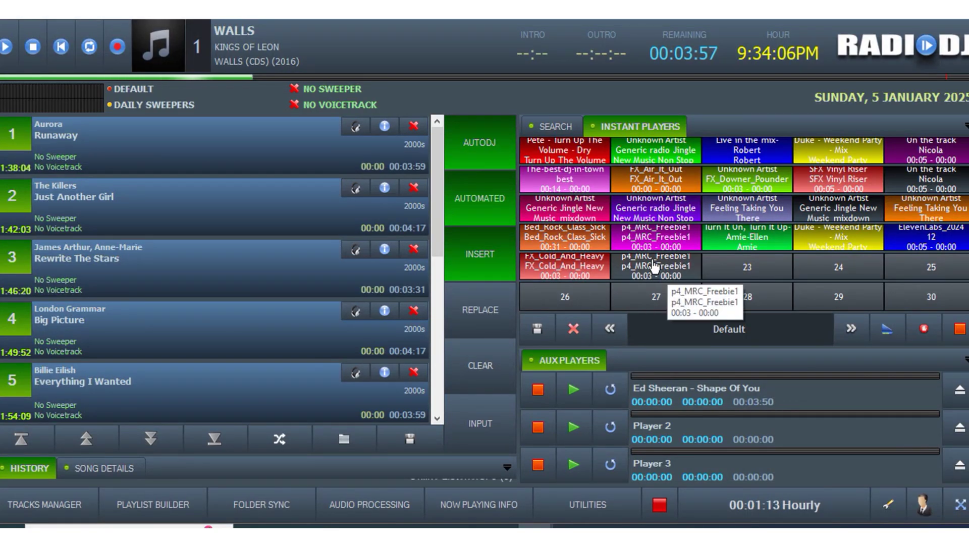
- Colour instant player 22 green
right_click(653, 260)
click(673, 309)
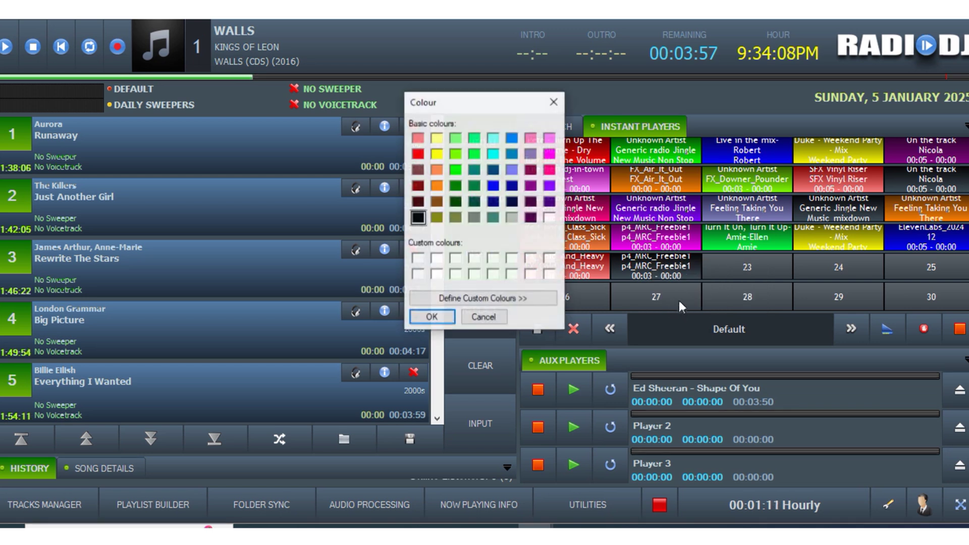
click(455, 170)
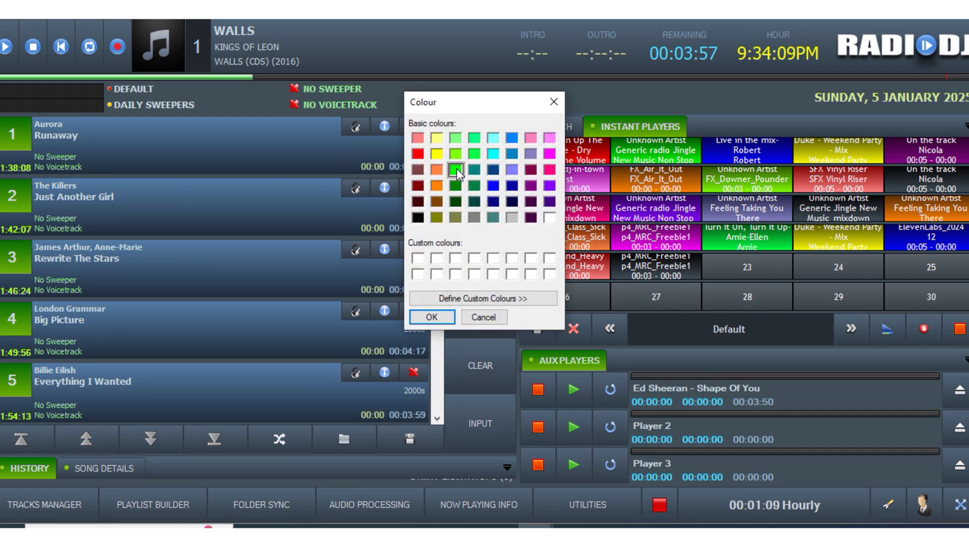
click(432, 316)
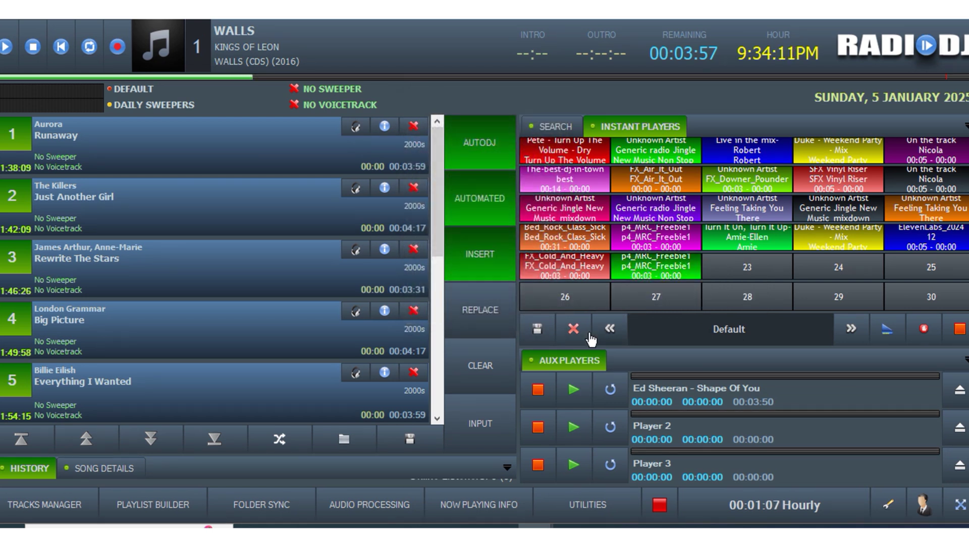
- Save the instant player carts over the [1] Default set
click(540, 327)
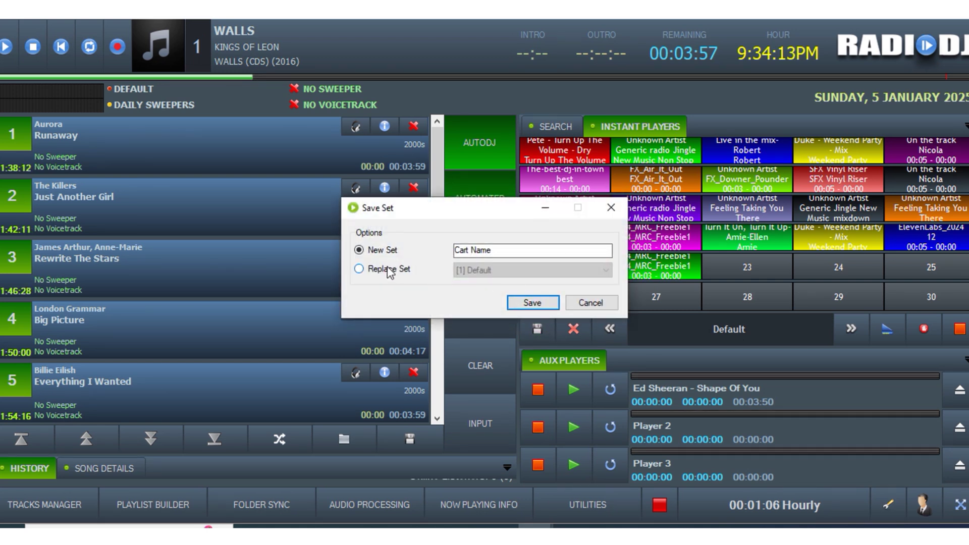
click(359, 268)
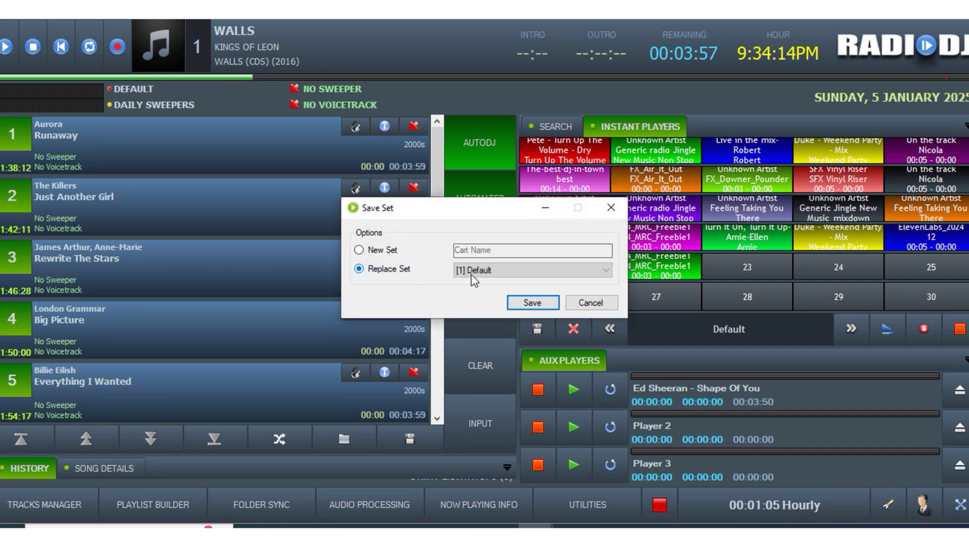
click(530, 303)
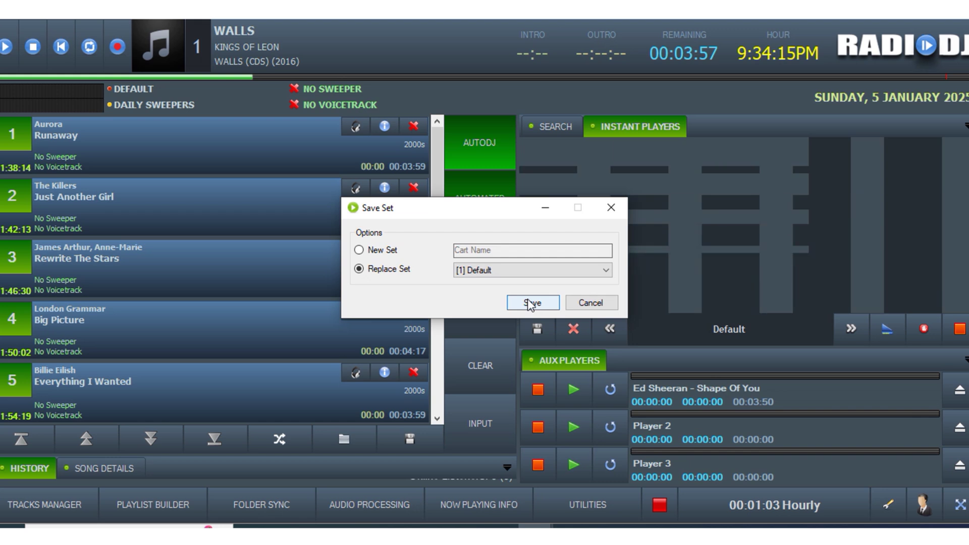
click(613, 204)
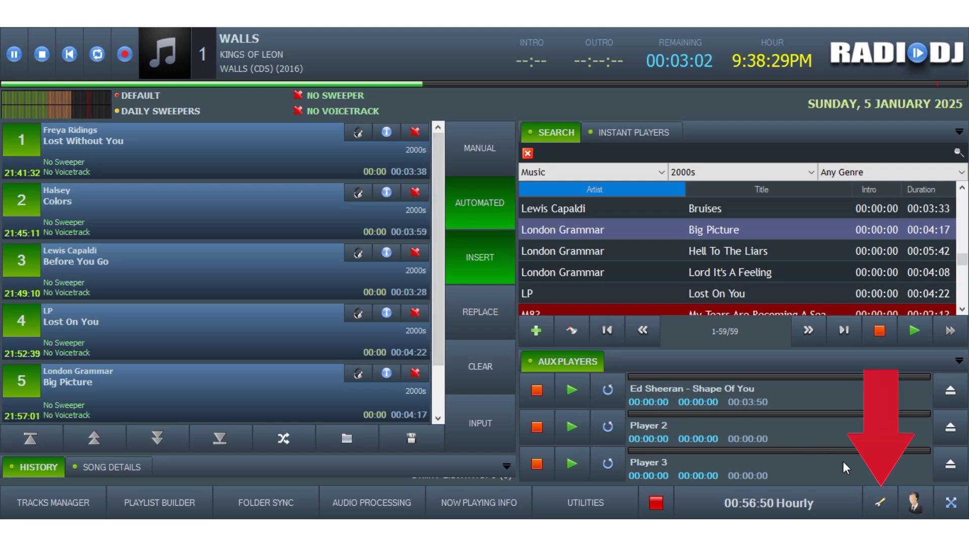
- In Sound Devices settings, route Main 1, Sweeper/VO and Voicetrack to the virtual cable
click(881, 503)
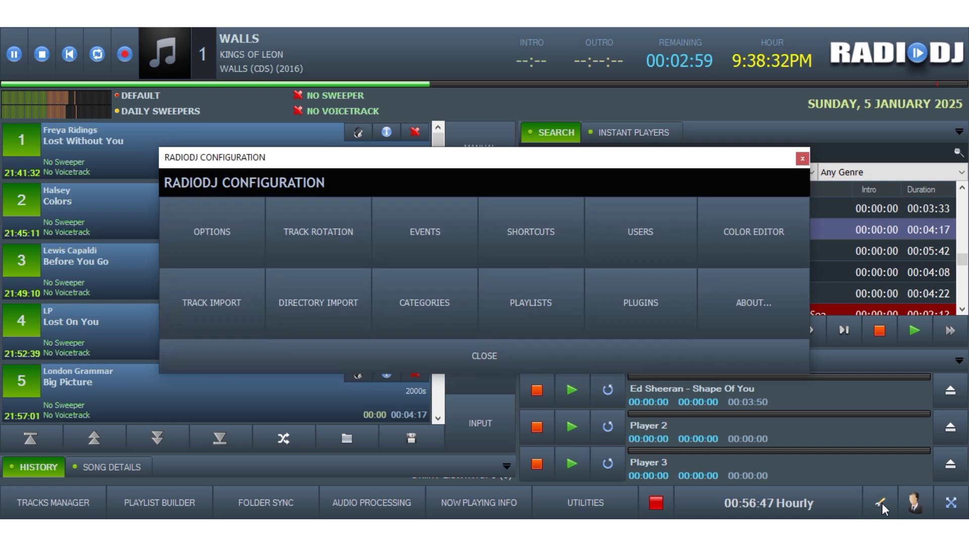
click(202, 235)
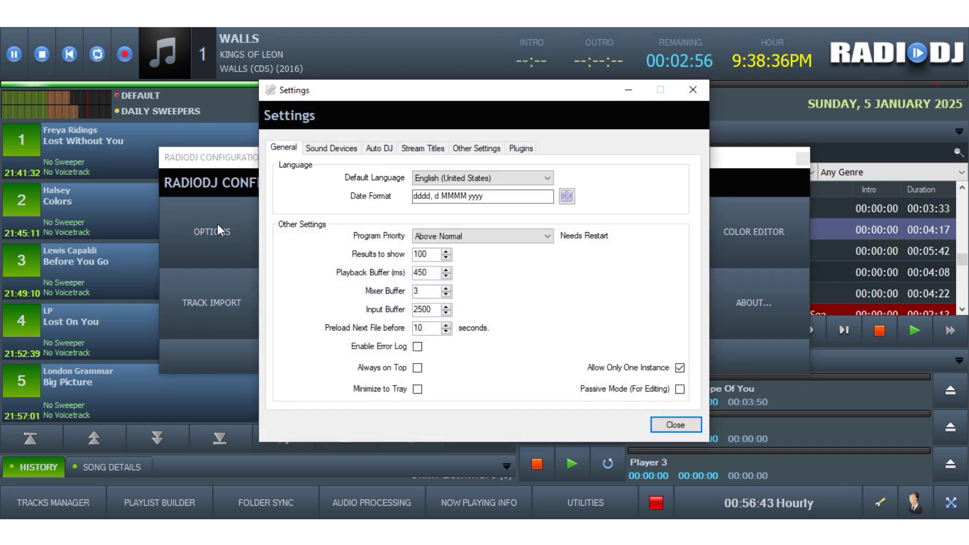
click(332, 149)
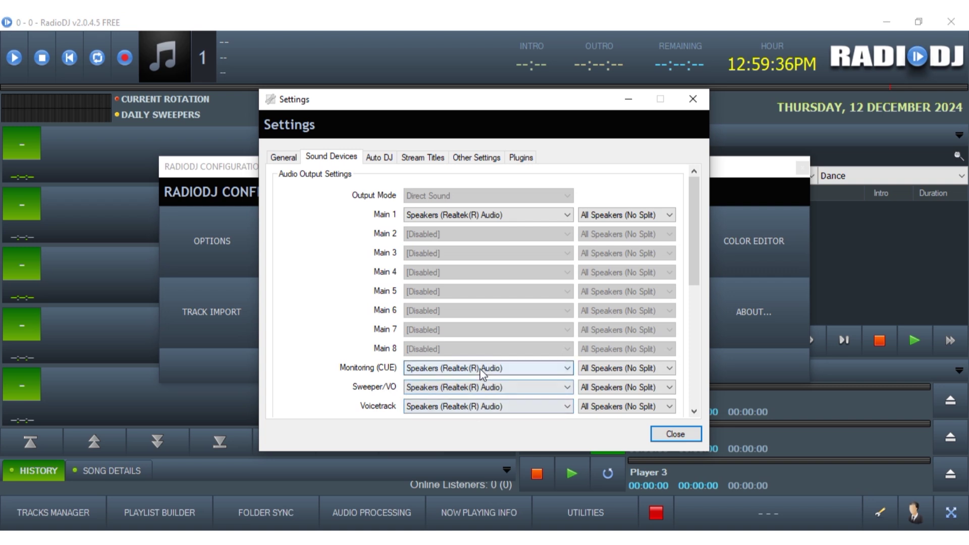
click(508, 213)
click(489, 227)
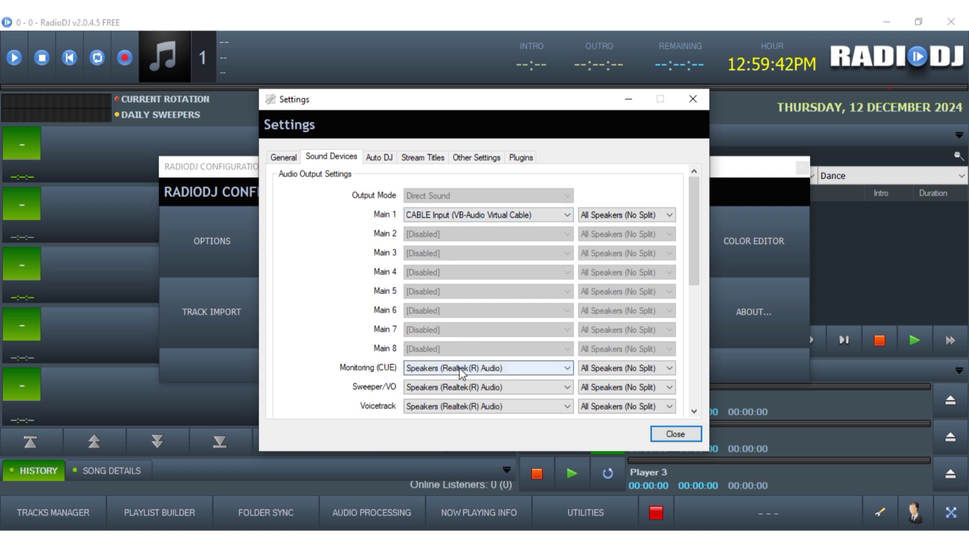
click(519, 395)
click(492, 400)
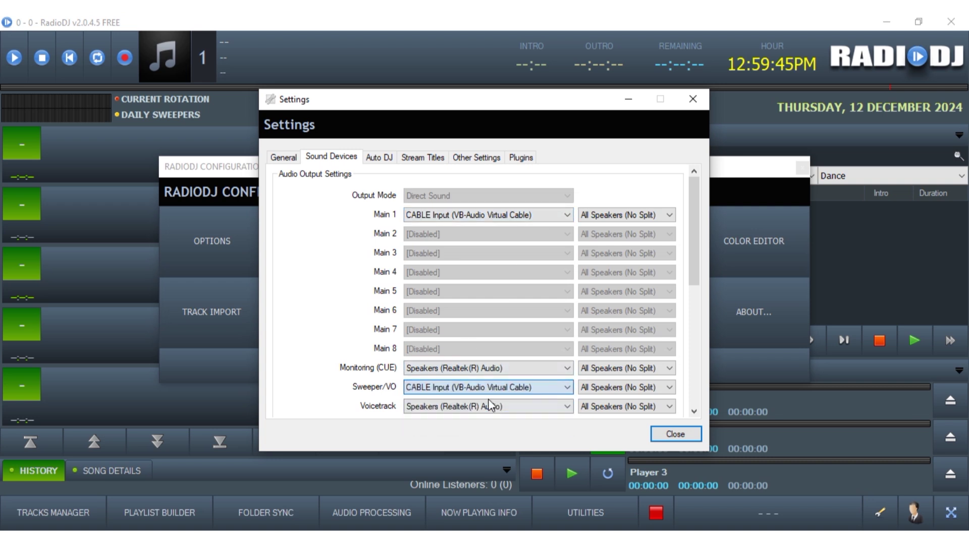
click(474, 407)
click(476, 417)
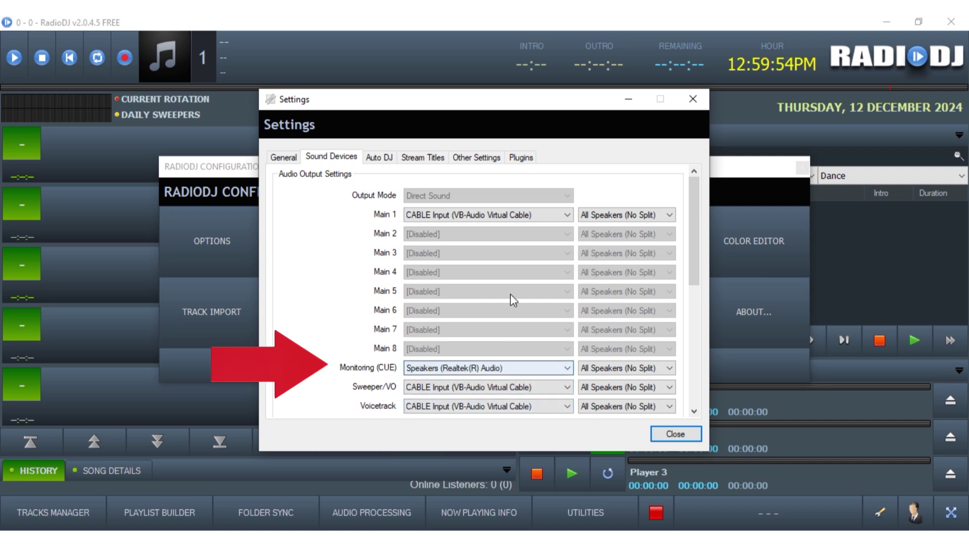
- Switch Main 1 back to Speakers (Realtek(R) Audio)
click(484, 215)
click(484, 235)
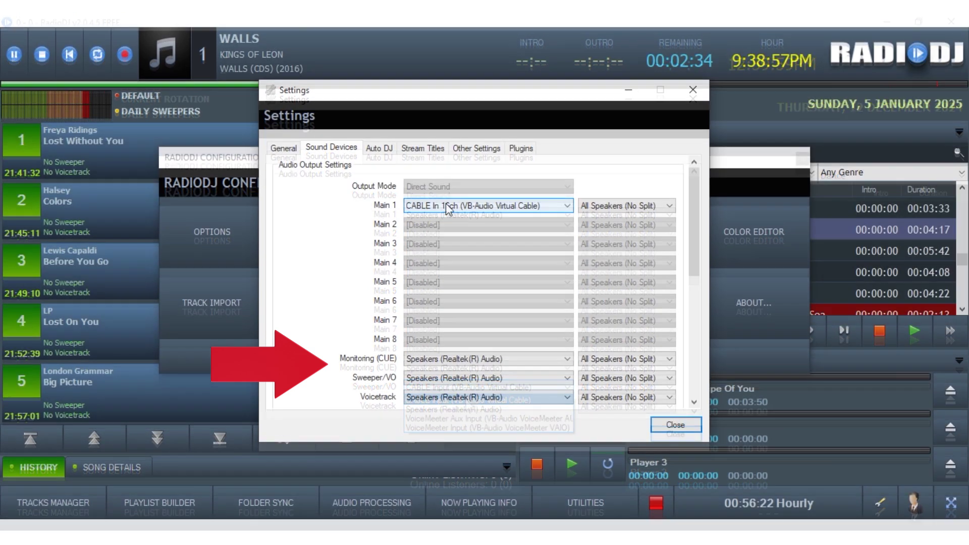
click(446, 204)
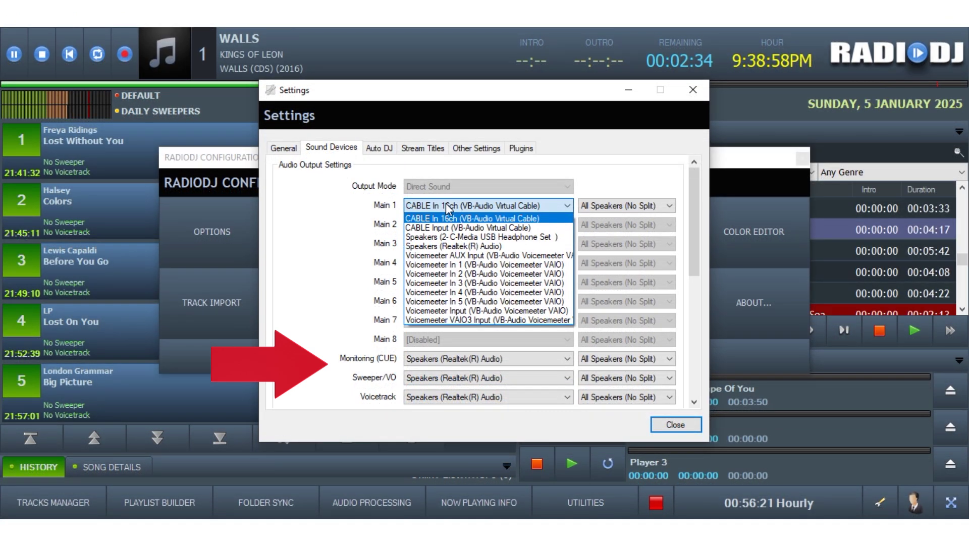
click(447, 247)
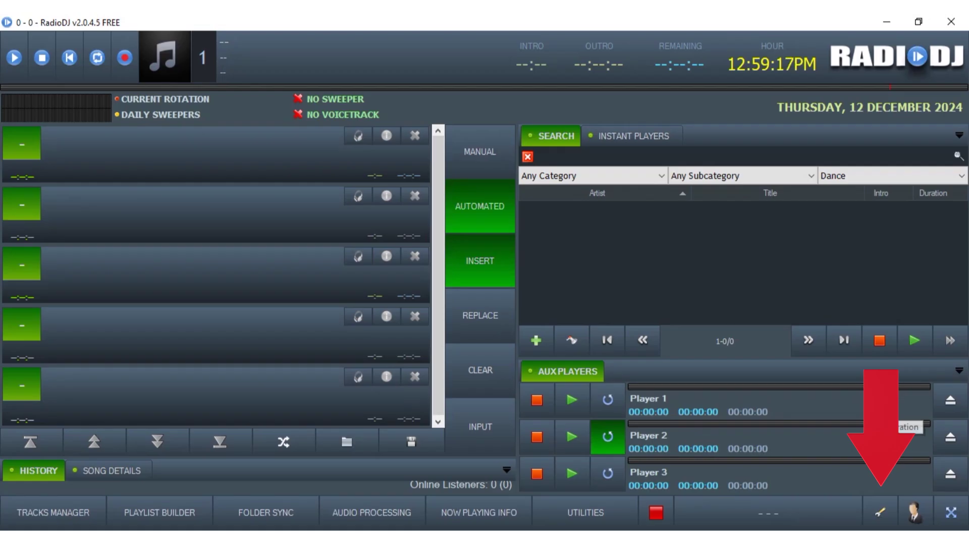
- In Sound Devices, set Main 1 to Realtek speakers and Monitoring (CUE) to the C-Media USB Headphone Set
click(881, 513)
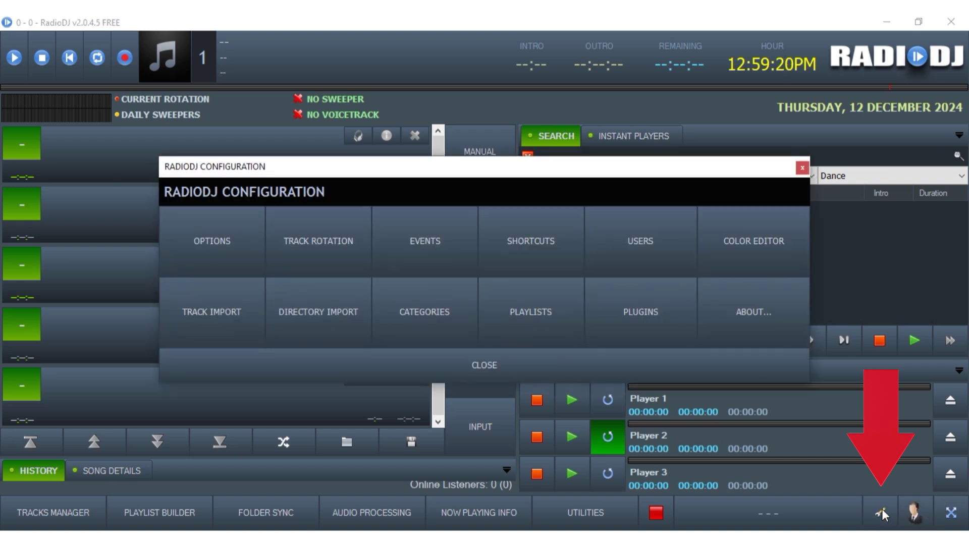
click(201, 245)
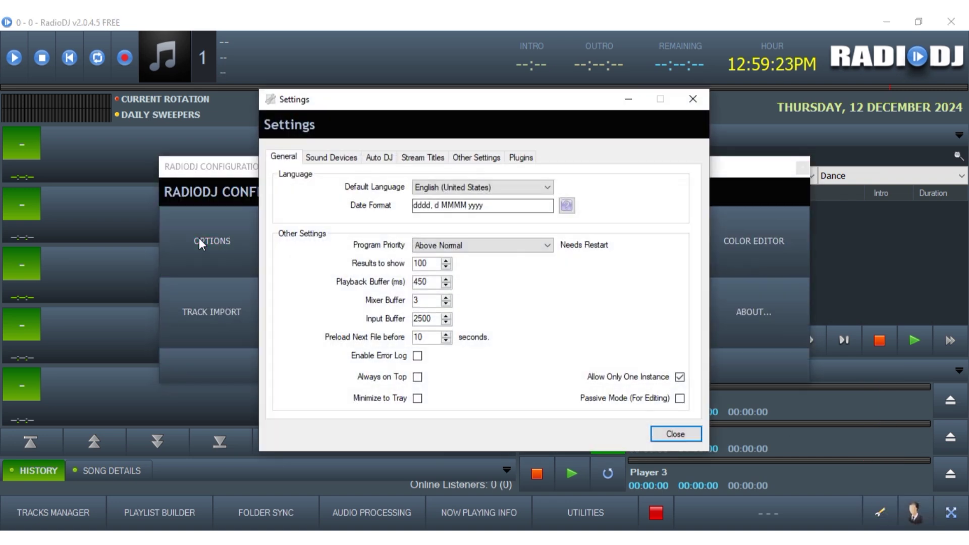
click(323, 160)
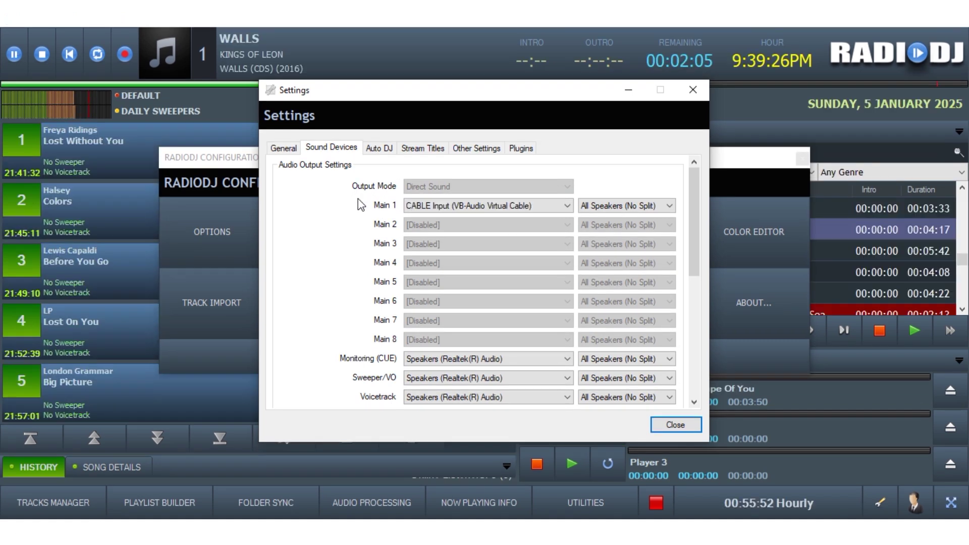
click(435, 206)
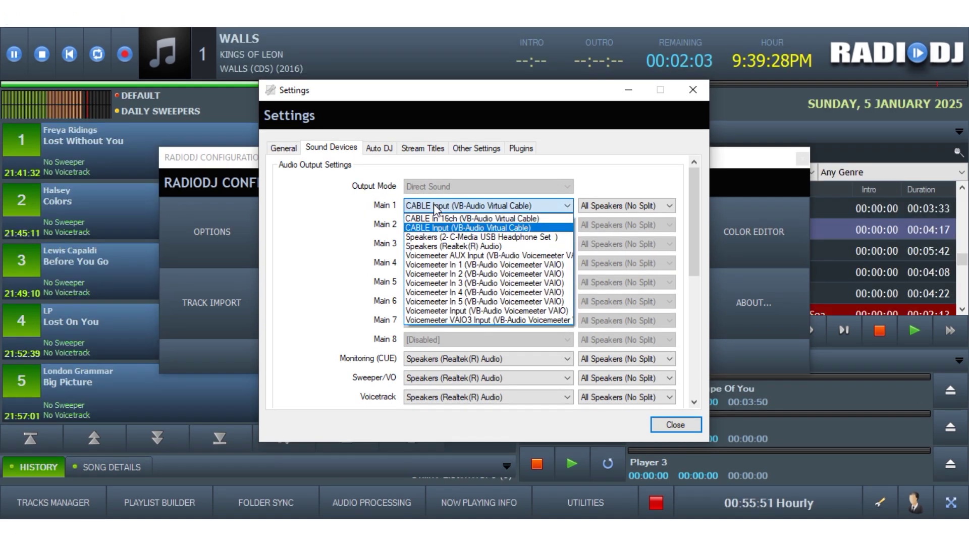
click(442, 247)
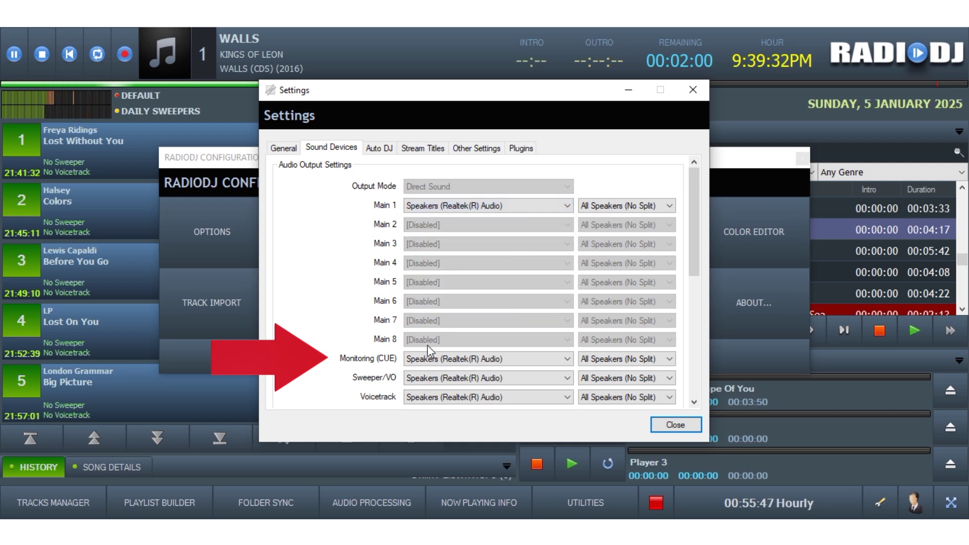
click(419, 359)
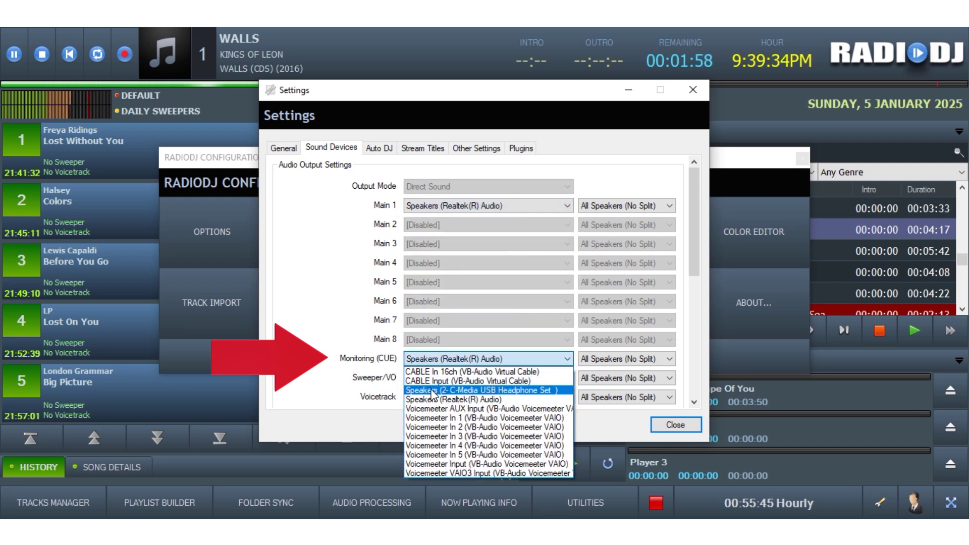
click(432, 391)
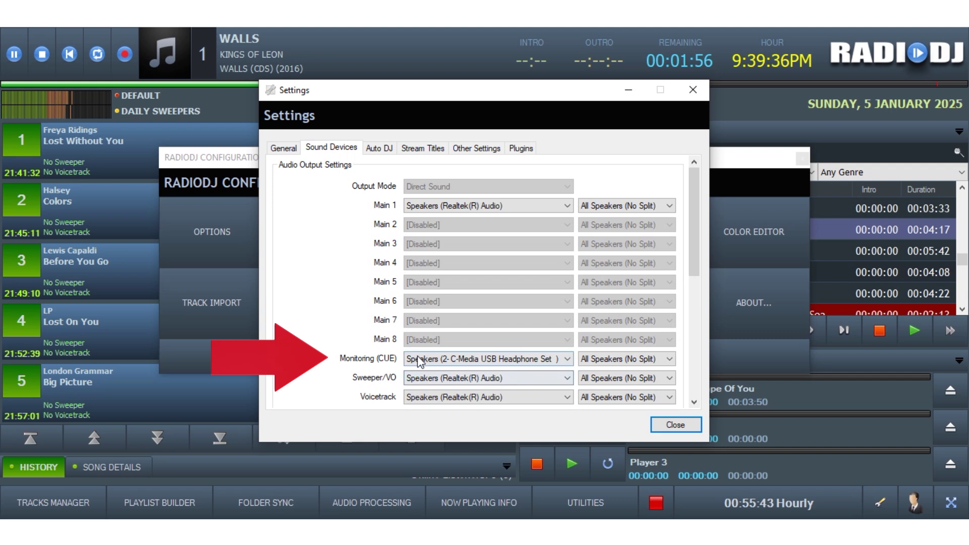
- Set Sweeper/VO to Voicemeeter In 1, Voicetrack to Voicemeeter In 3, and Main 1 to CABLE Input
scroll(691, 285, down, 5)
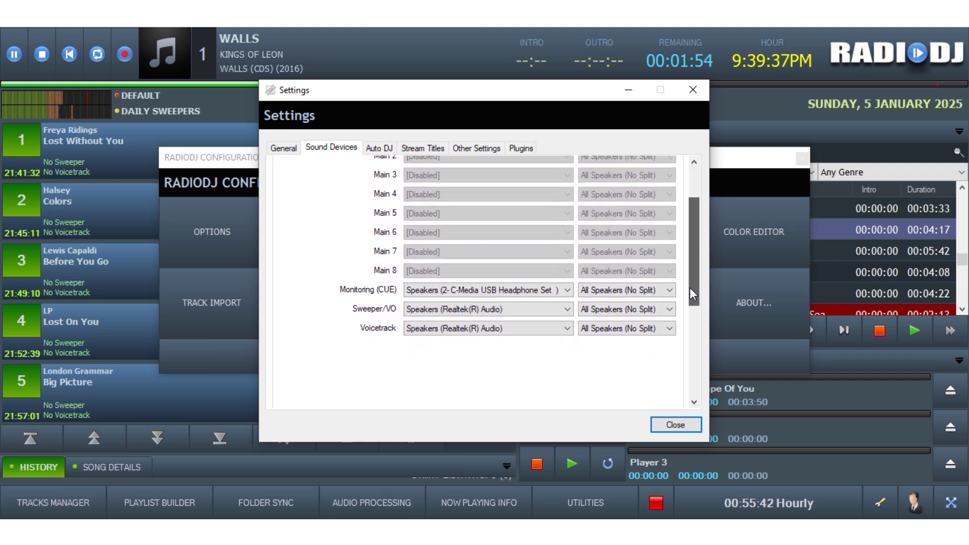
drag(692, 305, 693, 255)
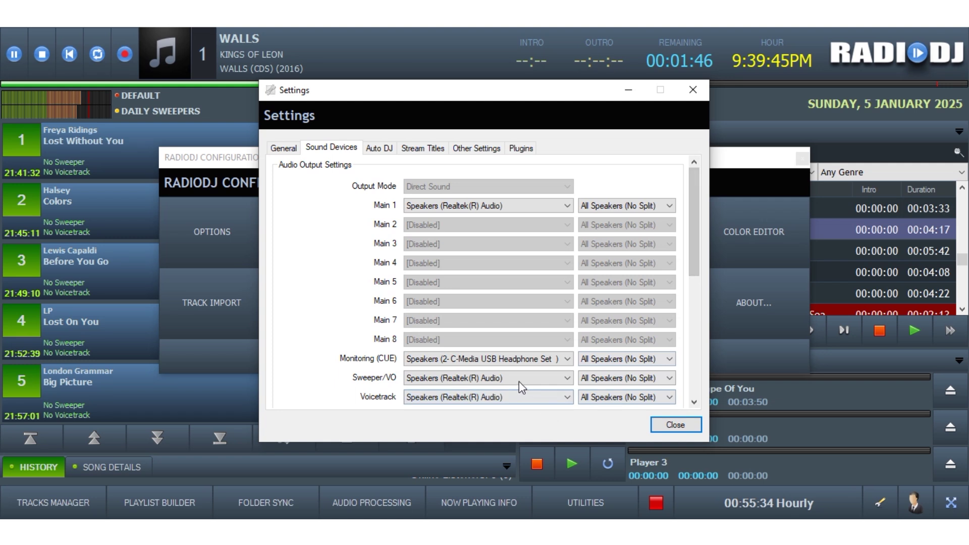
click(476, 379)
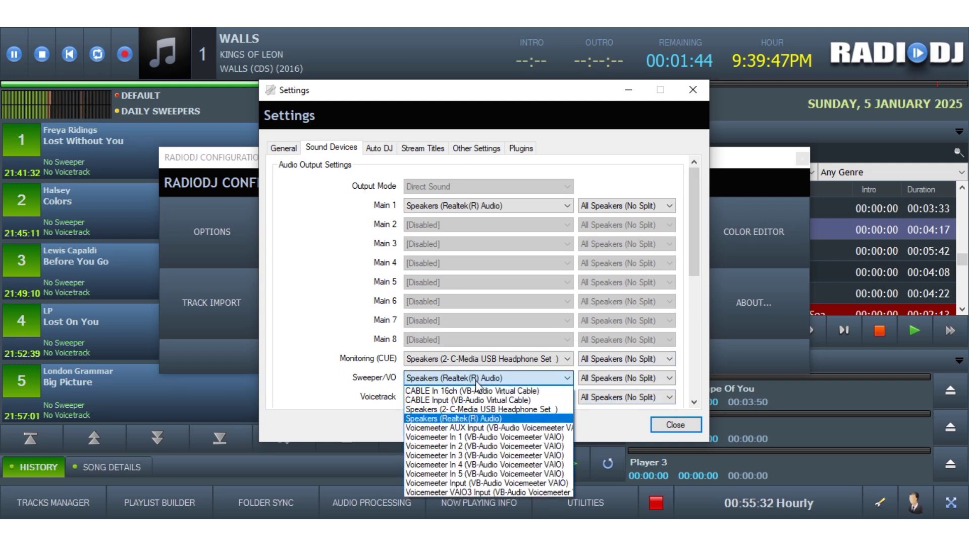
click(485, 437)
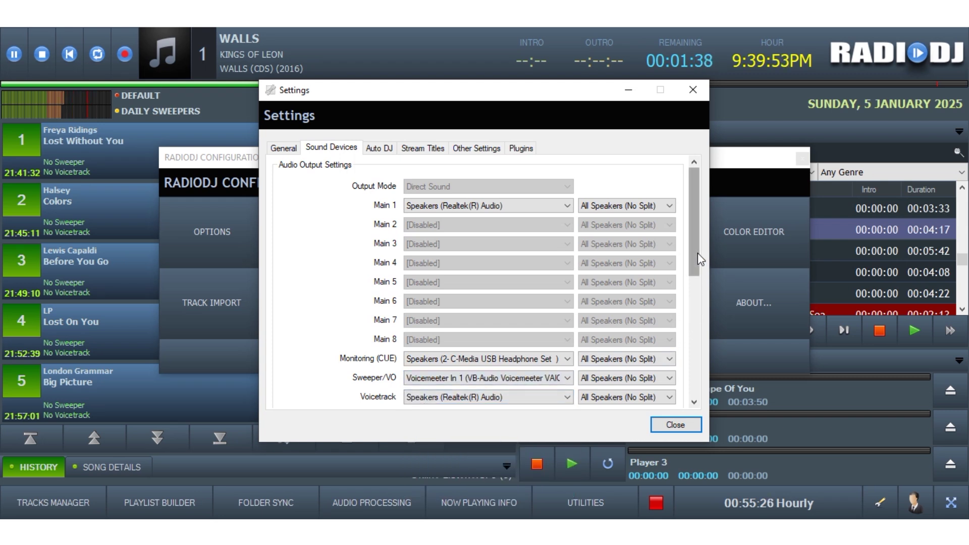
drag(695, 252, 692, 267)
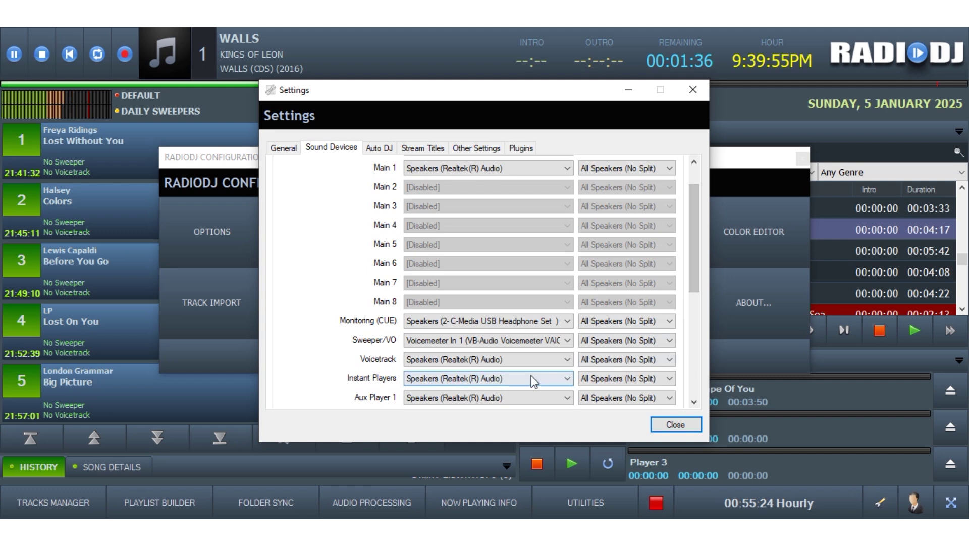
click(490, 361)
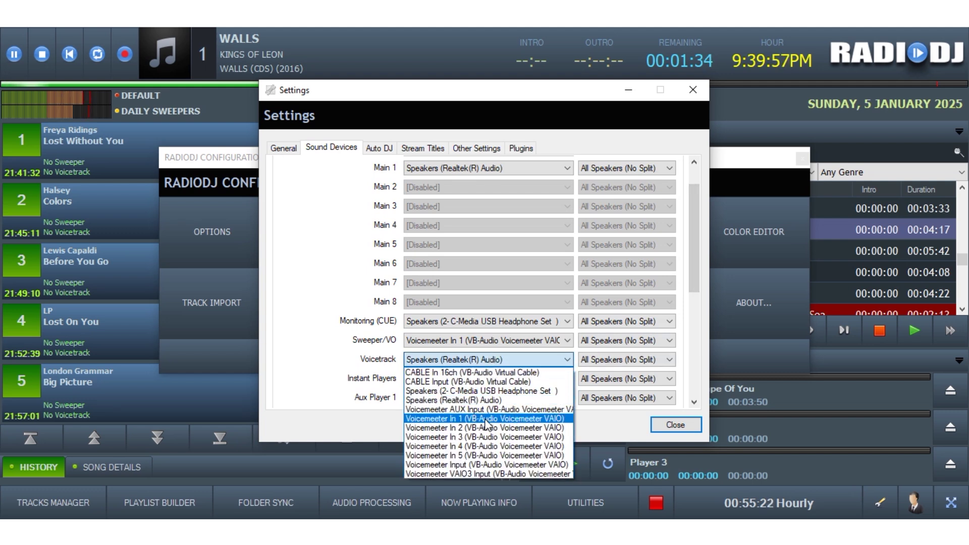
click(477, 437)
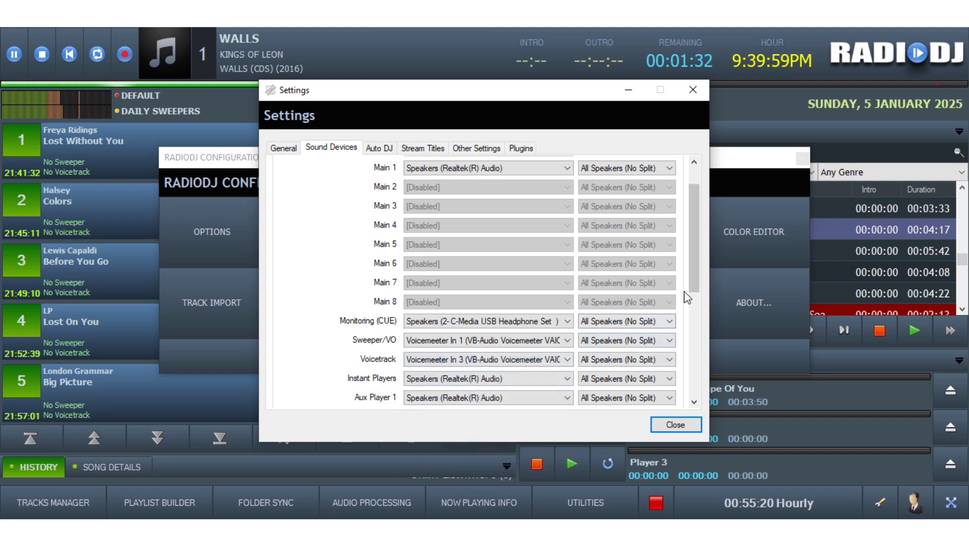
drag(697, 268, 685, 249)
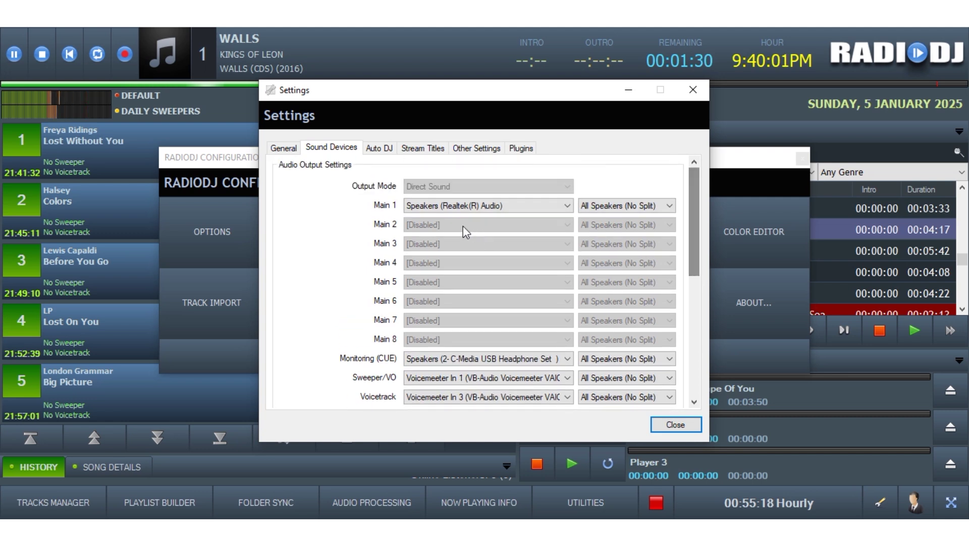
click(435, 206)
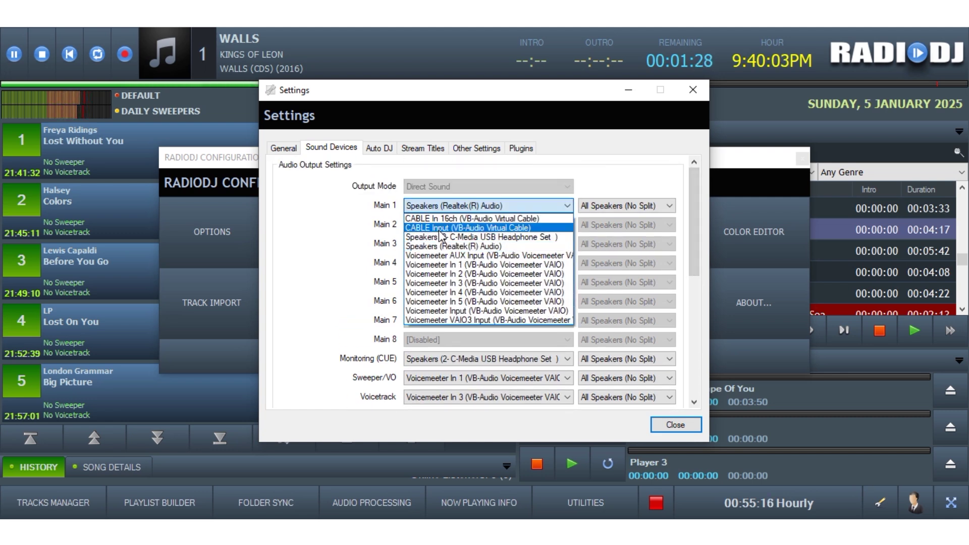
click(439, 229)
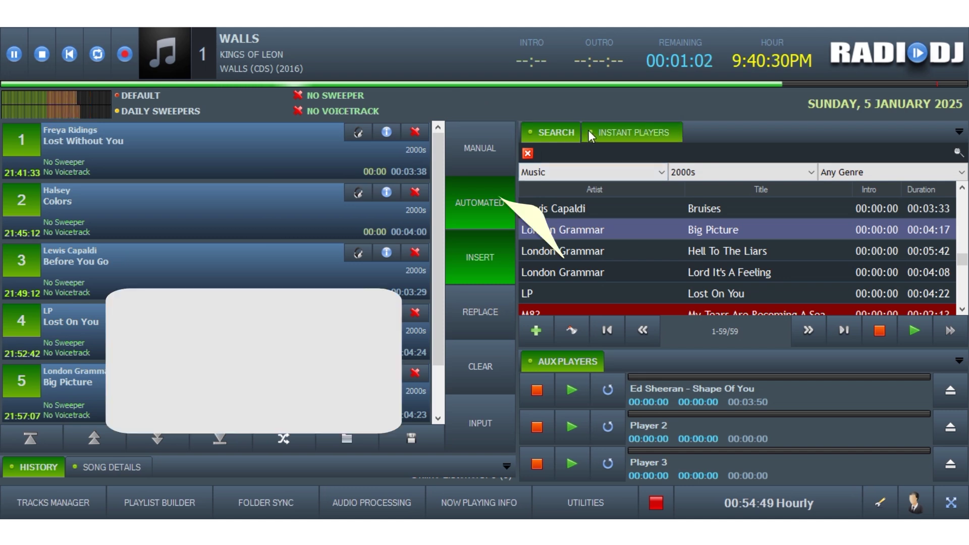
- Fire the p4_MRC_Freebie1 cart, play Shape Of You on Aux Player 1, then fire a jingle cart
click(598, 131)
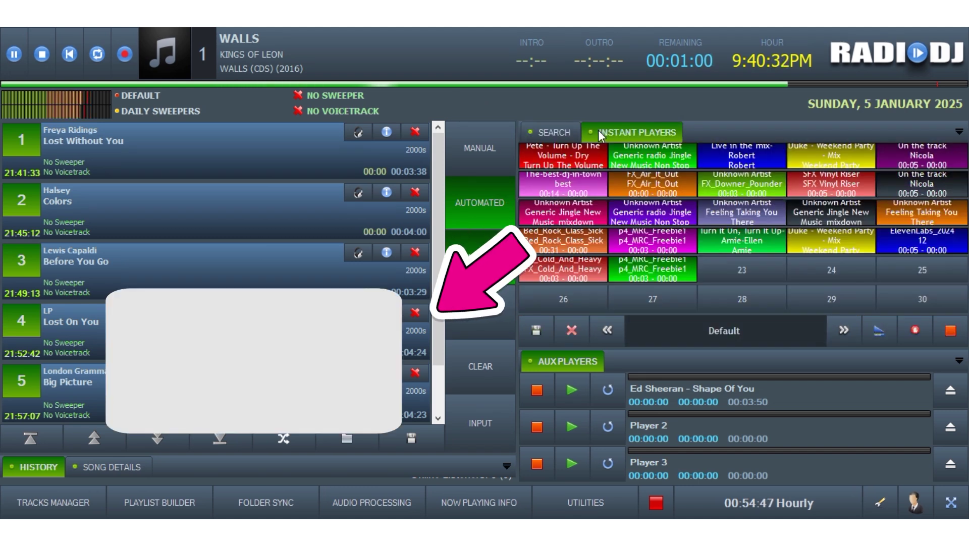
click(648, 270)
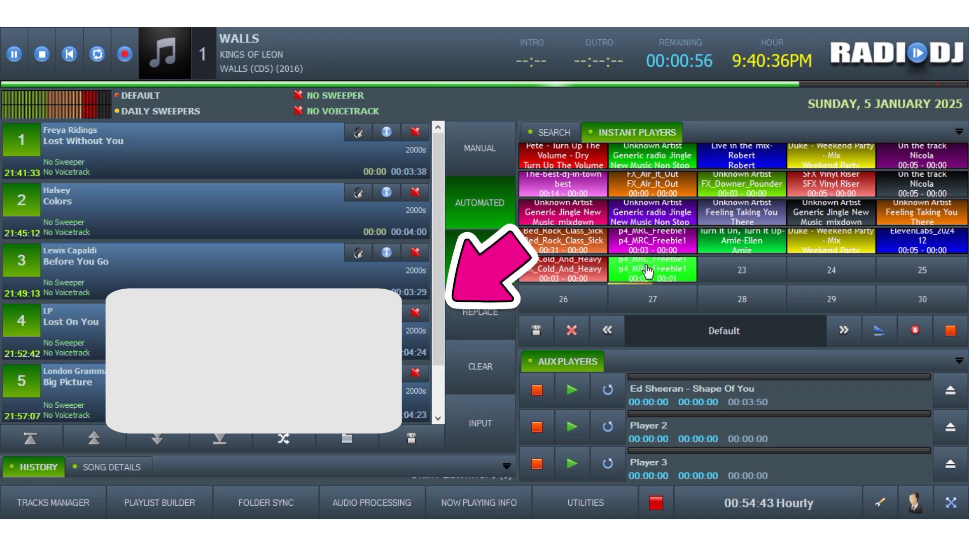
click(571, 391)
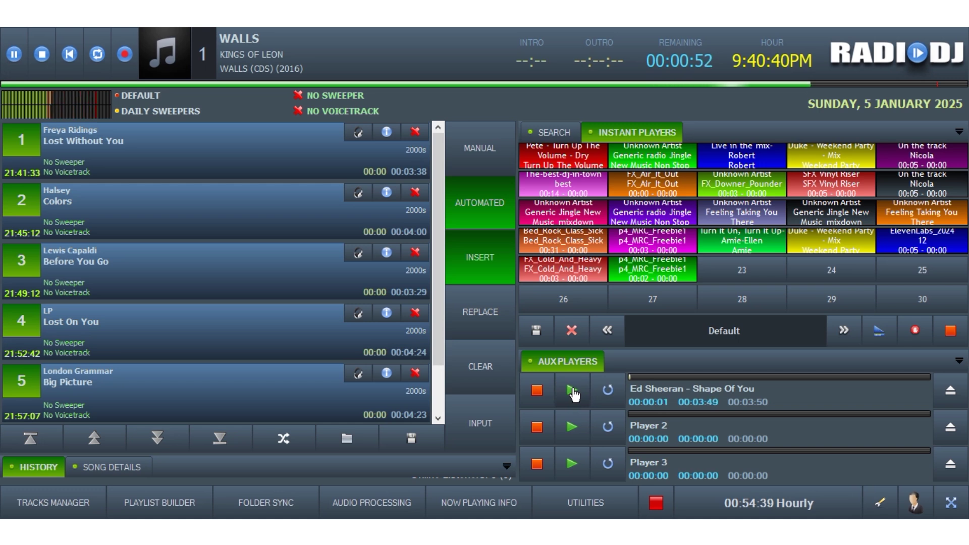
click(829, 218)
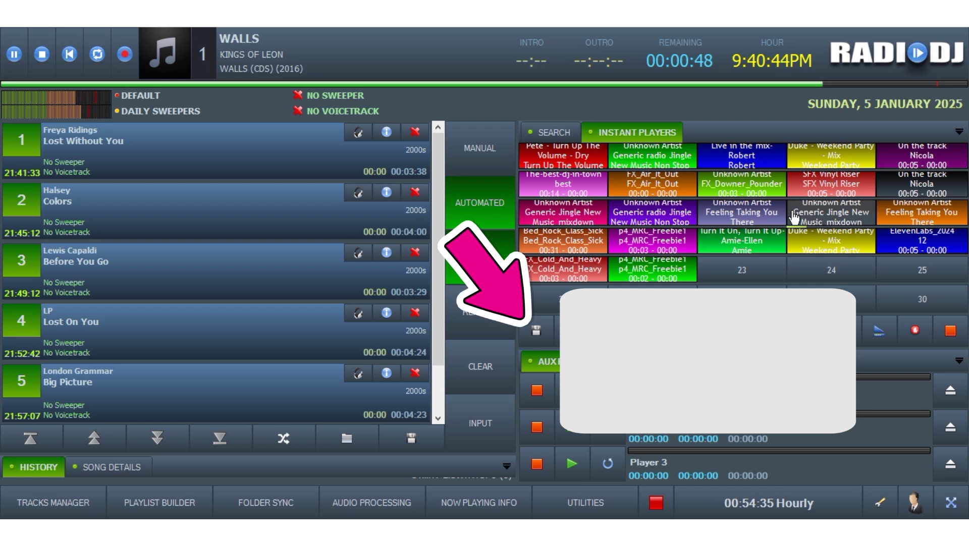